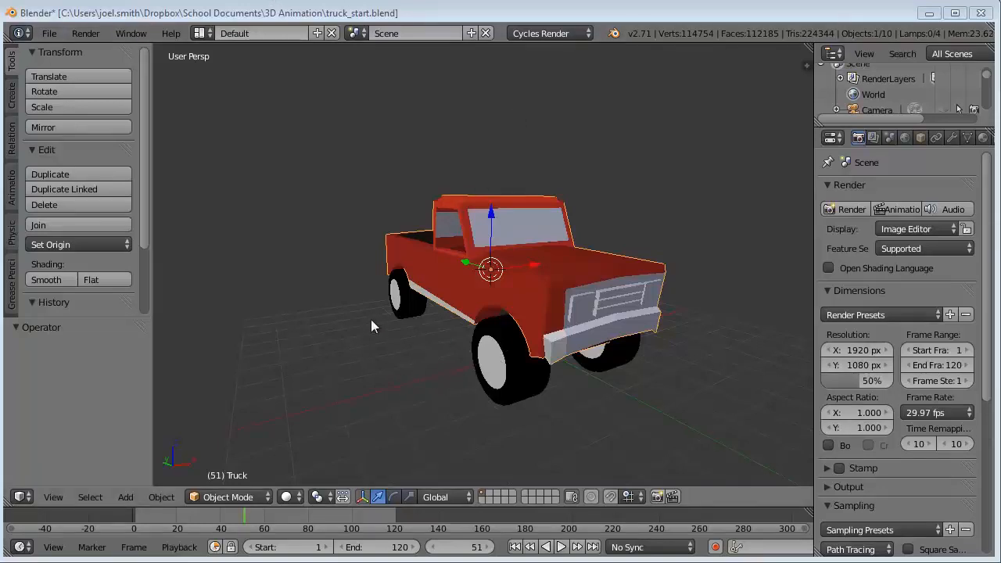
Move the truck body about 4.4 units along the Y axis as a test and undo the move.
middle_drag(419, 368, 485, 374)
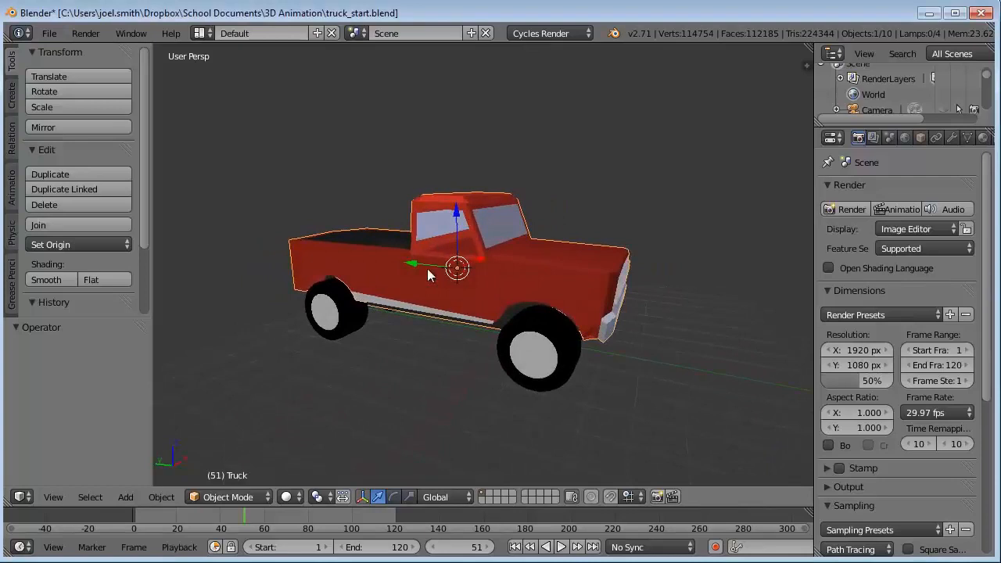
drag(413, 268, 521, 406)
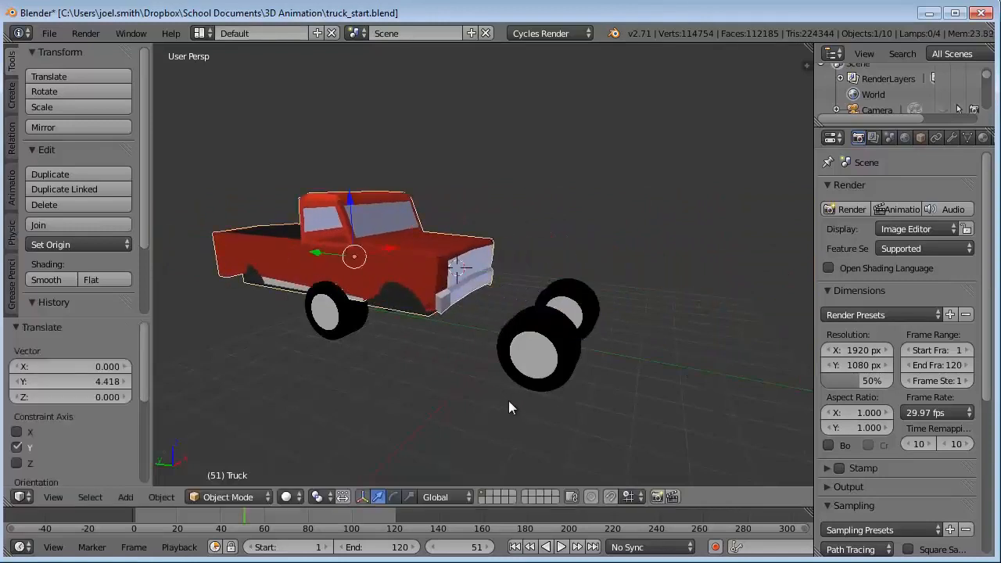
key(ctrl+z)
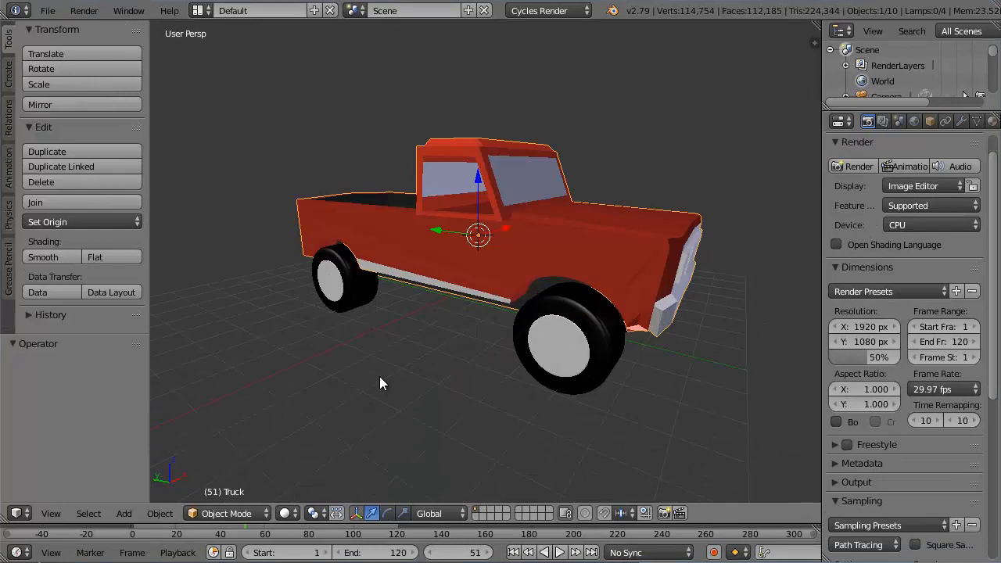
Parent the two back wheels to the truck body using the Object parent type.
right_click(350, 297)
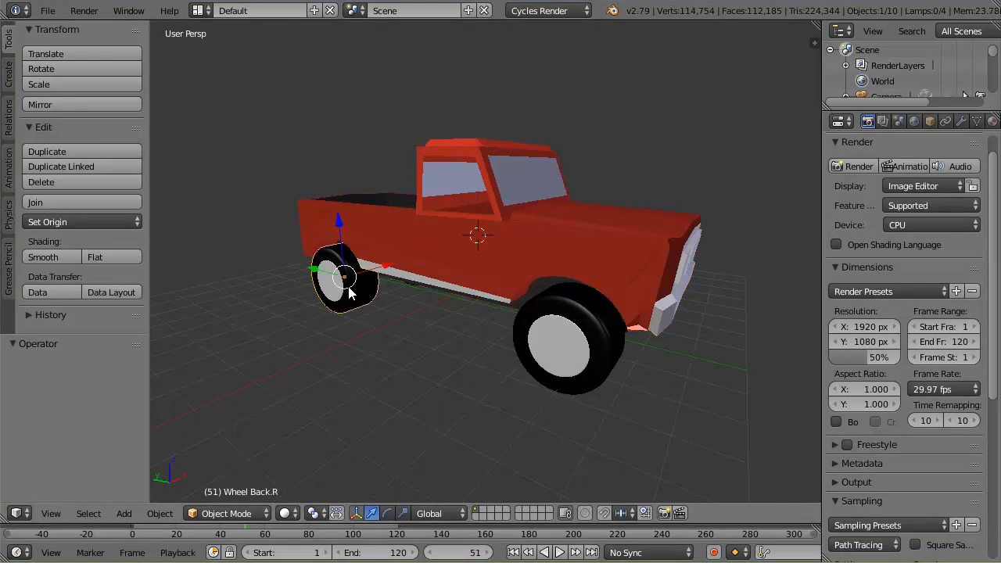
middle_drag(371, 360, 382, 330)
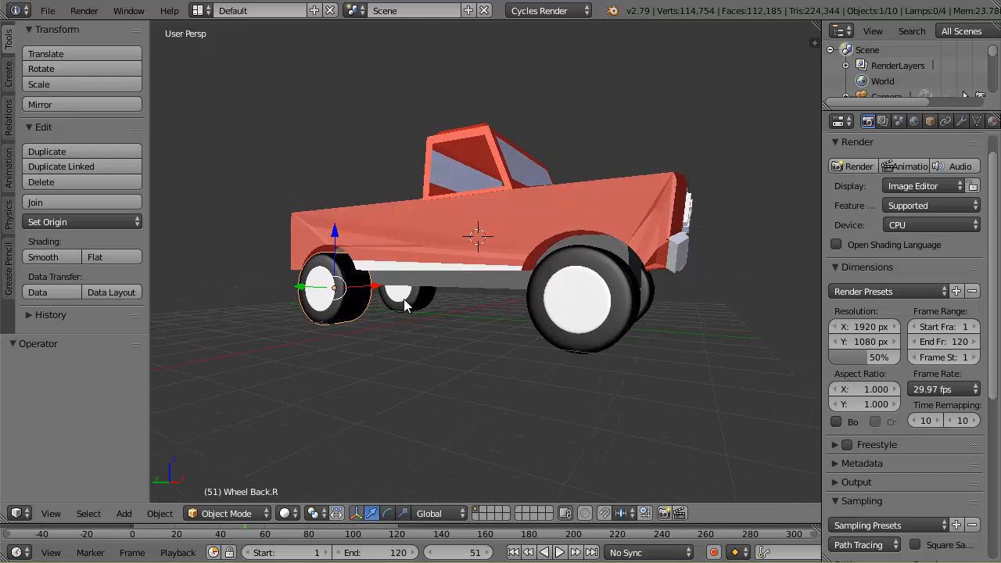
shift+right_click(404, 300)
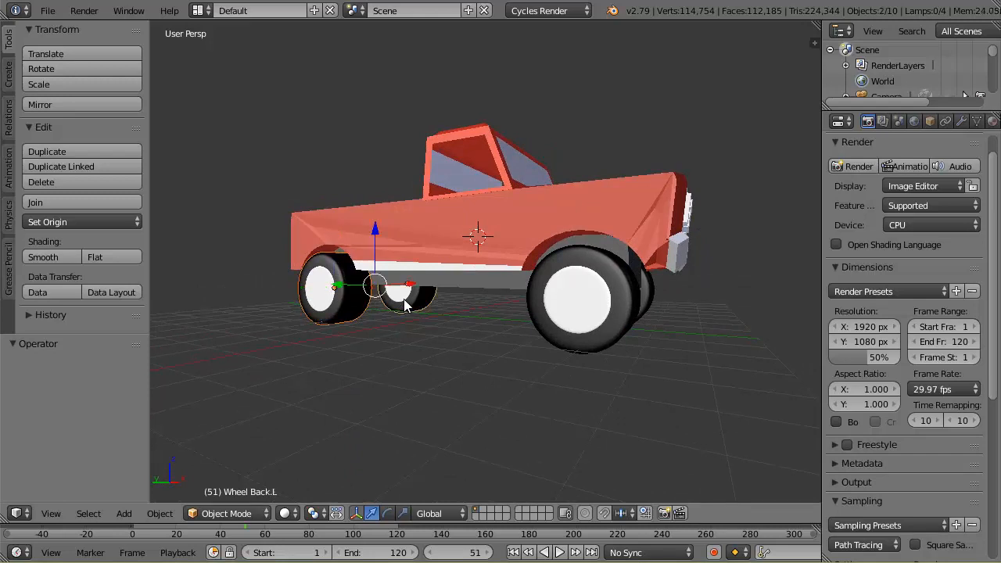
shift+right_click(406, 219)
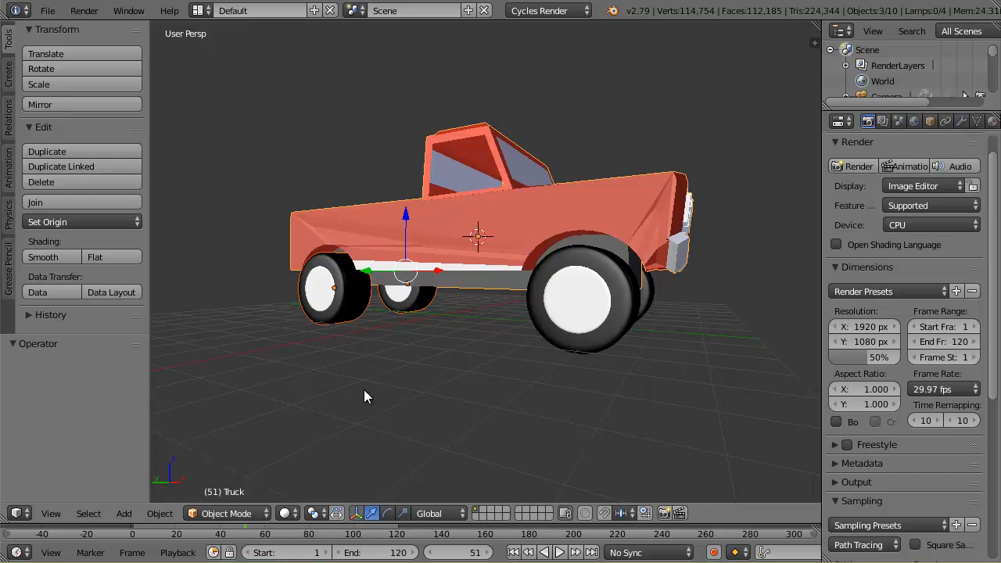
key(ctrl+p)
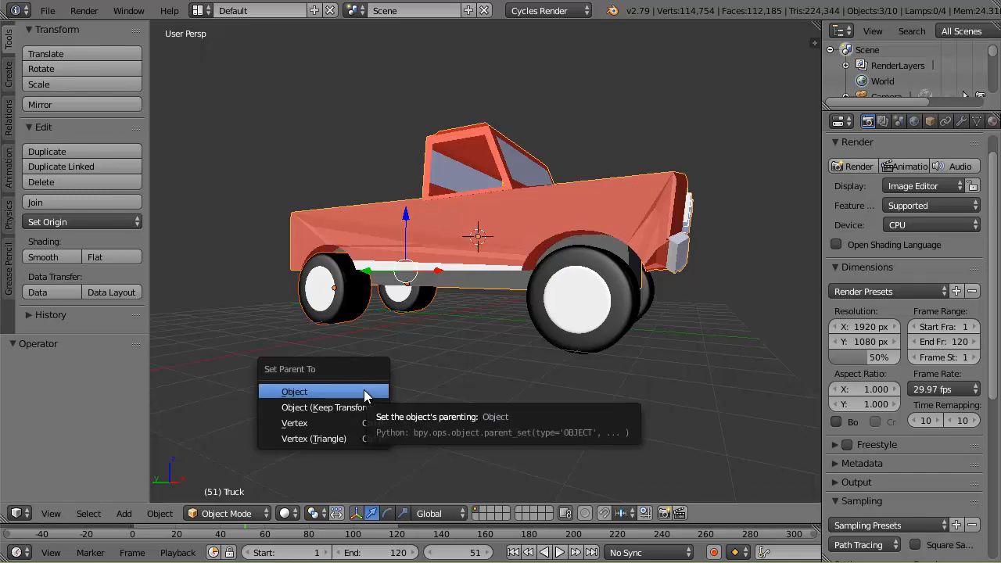
click(309, 394)
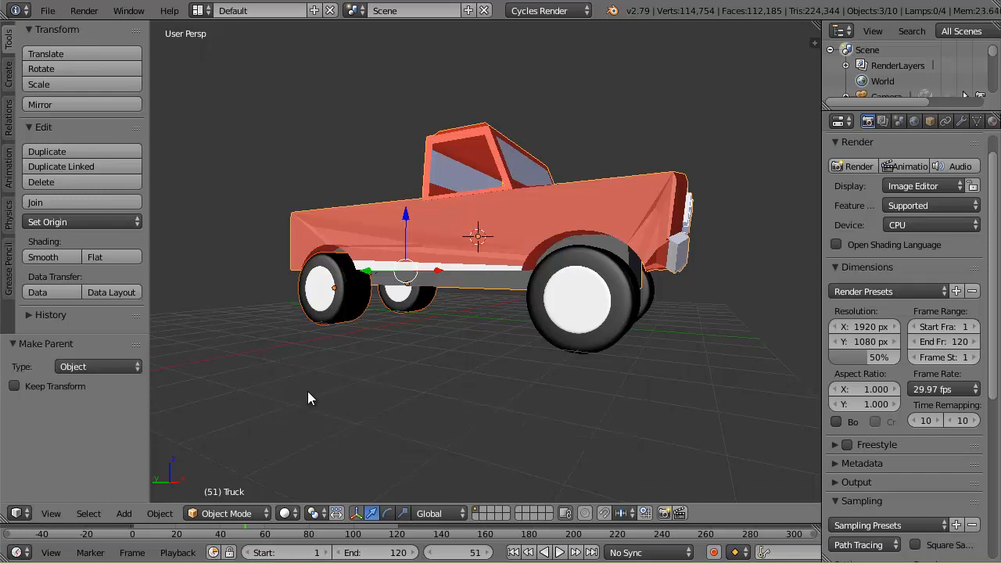
Test the parenting by moving the truck body about 2.3 units along the Y axis, and undo the move.
right_click(347, 299)
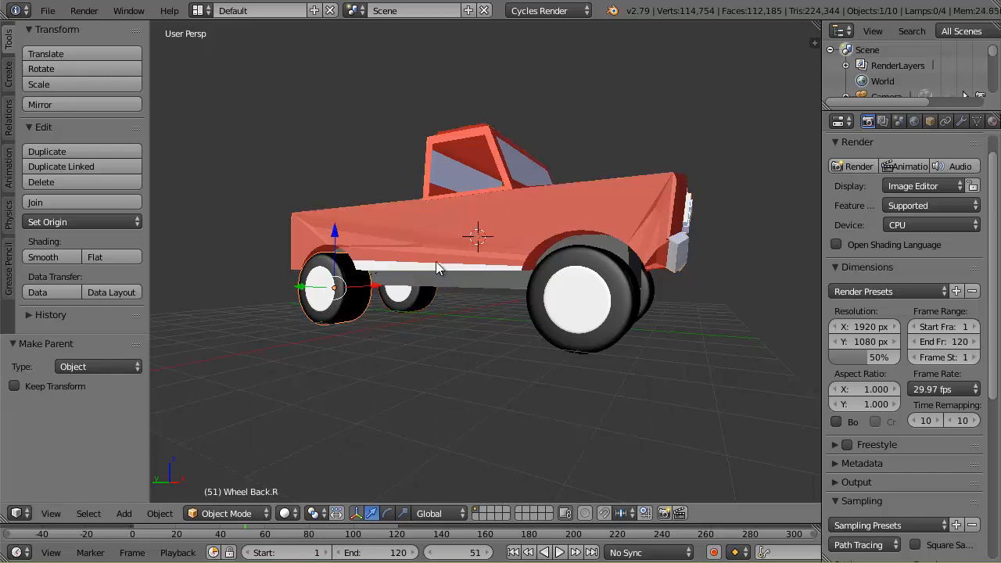
right_click(431, 232)
key(g)
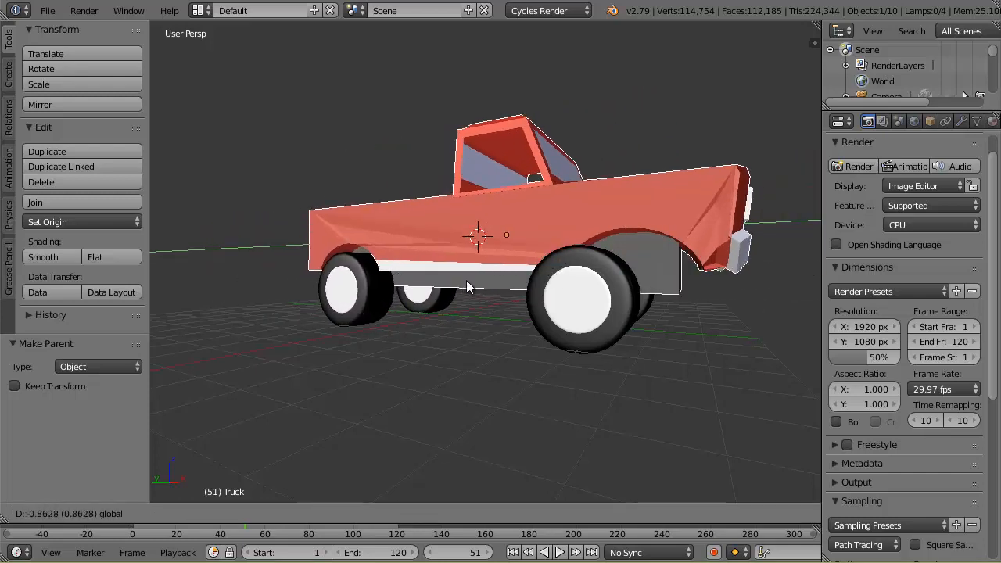
click(371, 290)
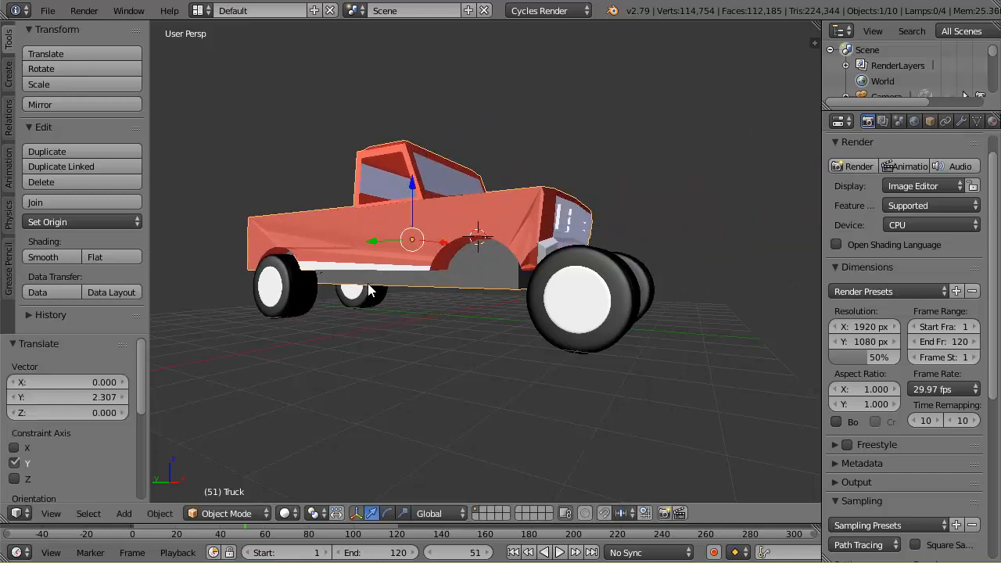
key(ctrl+z)
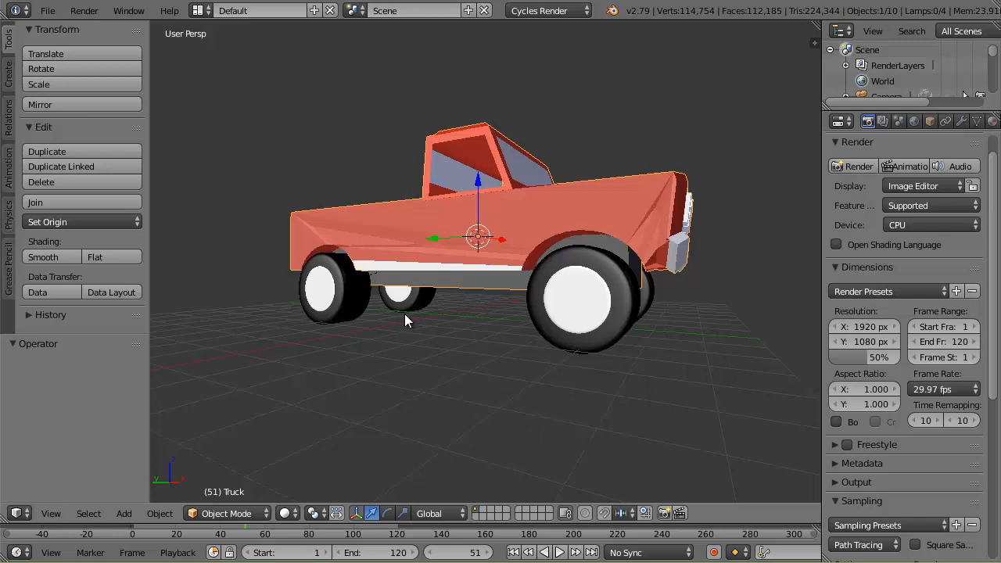
Move the right back wheel about 4.4 units outward from the truck along the X axis.
middle_drag(440, 378, 614, 385)
scroll(626, 393, down, 3)
right_click(431, 317)
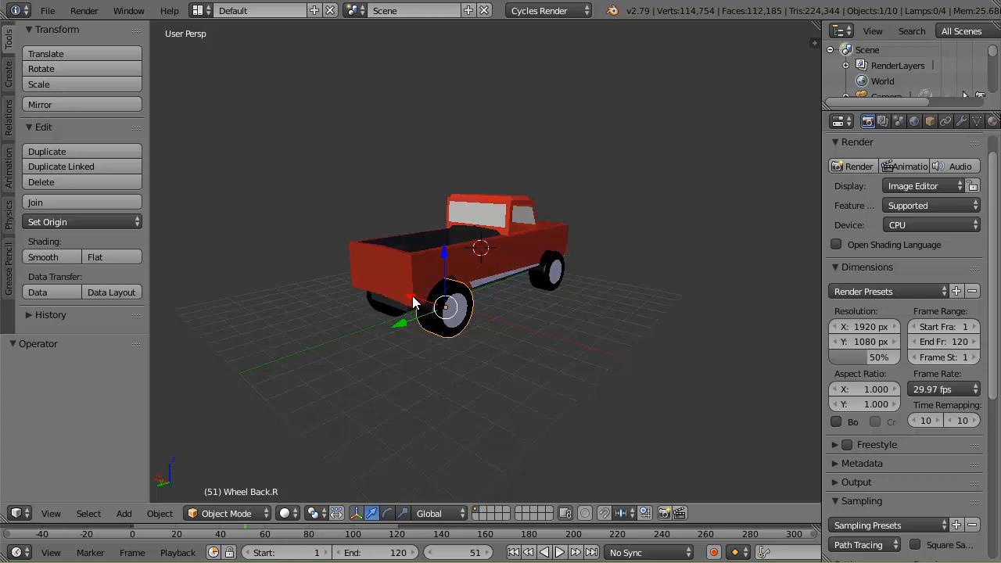
drag(412, 303, 509, 356)
middle_drag(461, 385, 541, 387)
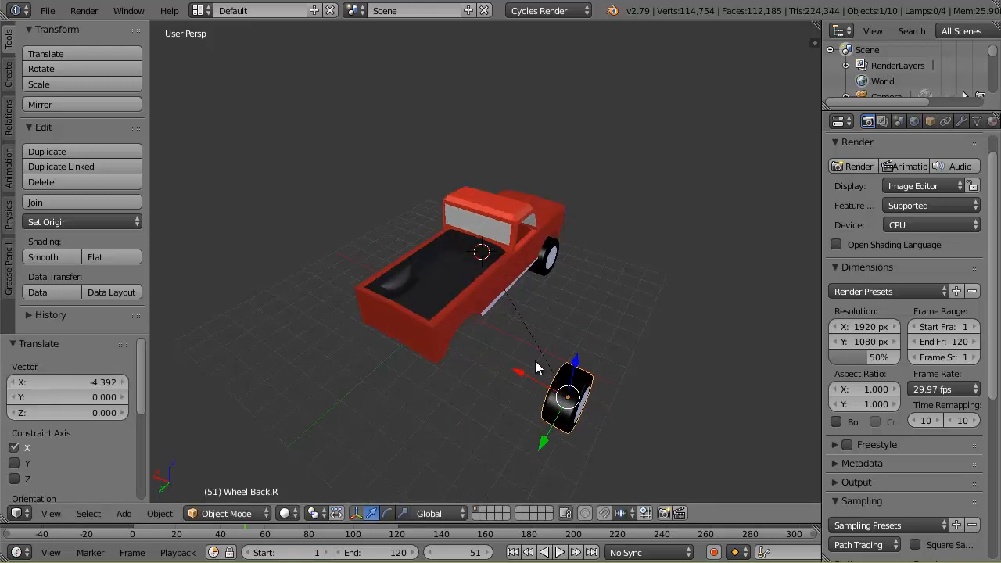
Raise the truck body about 3.9 units along Z with its displaced wheel, and undo both test moves.
right_click(472, 300)
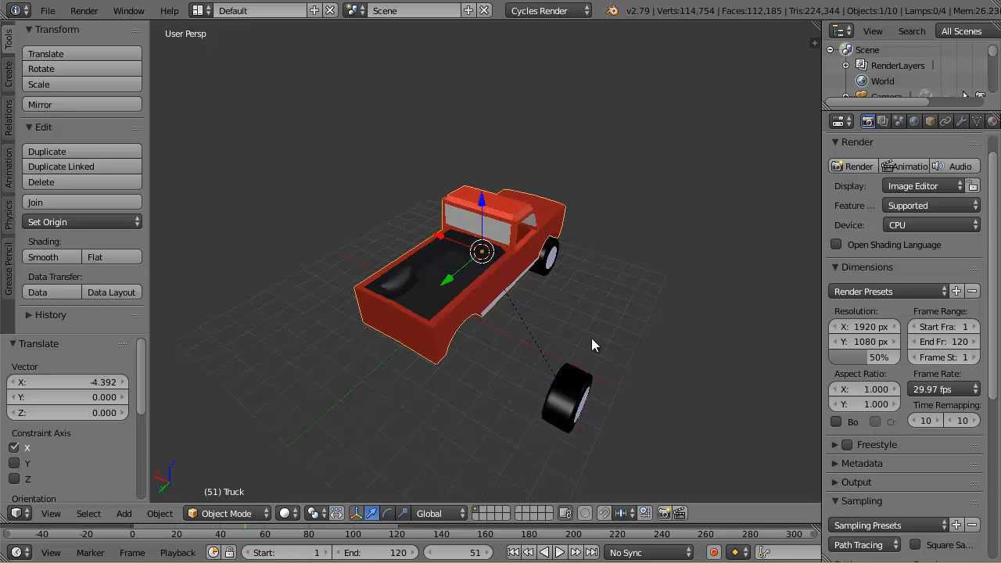
middle_drag(591, 338, 553, 312)
key(g)
key(z)
click(488, 110)
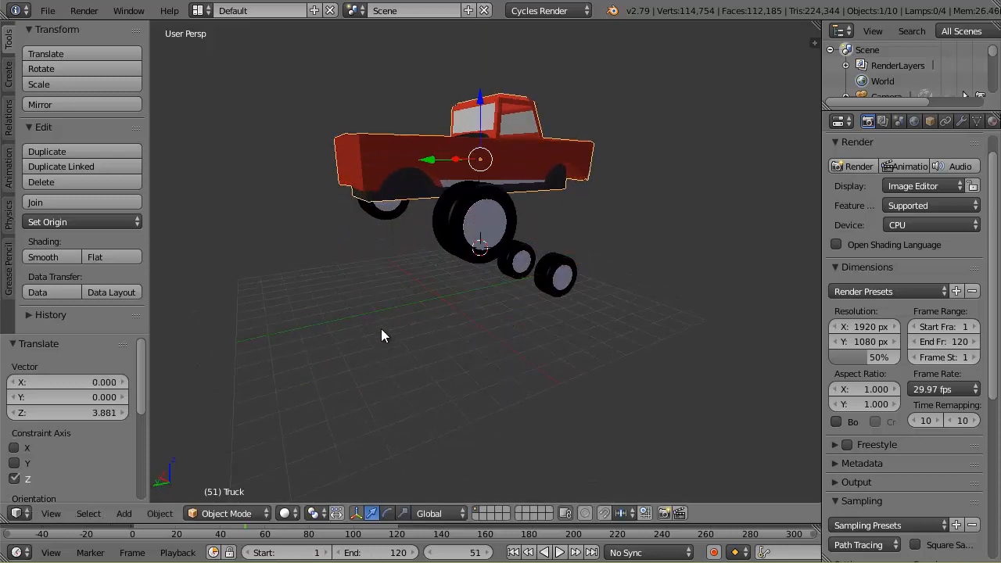
middle_drag(383, 336, 470, 385)
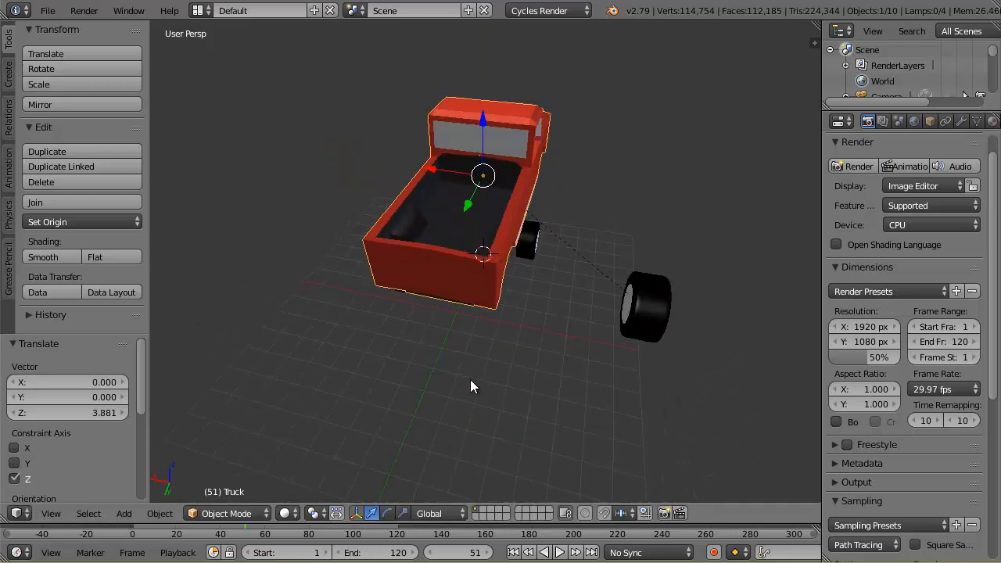
key(ctrl+z)
key(ctrl+z)
key(ctrl+z)
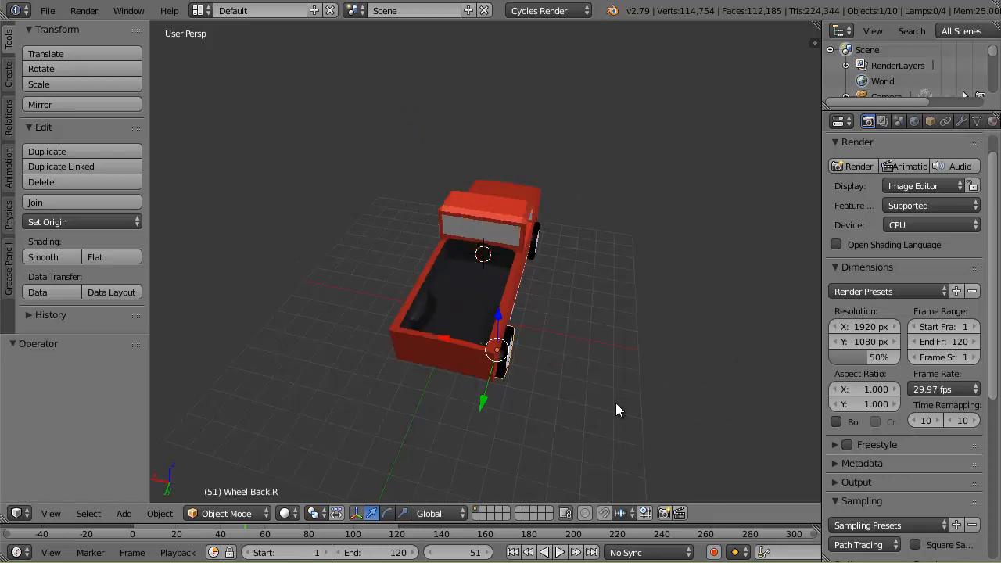
Move the truck body about 1.6 units forward along the Y axis and undo the move.
middle_drag(518, 326, 495, 334)
right_click(461, 259)
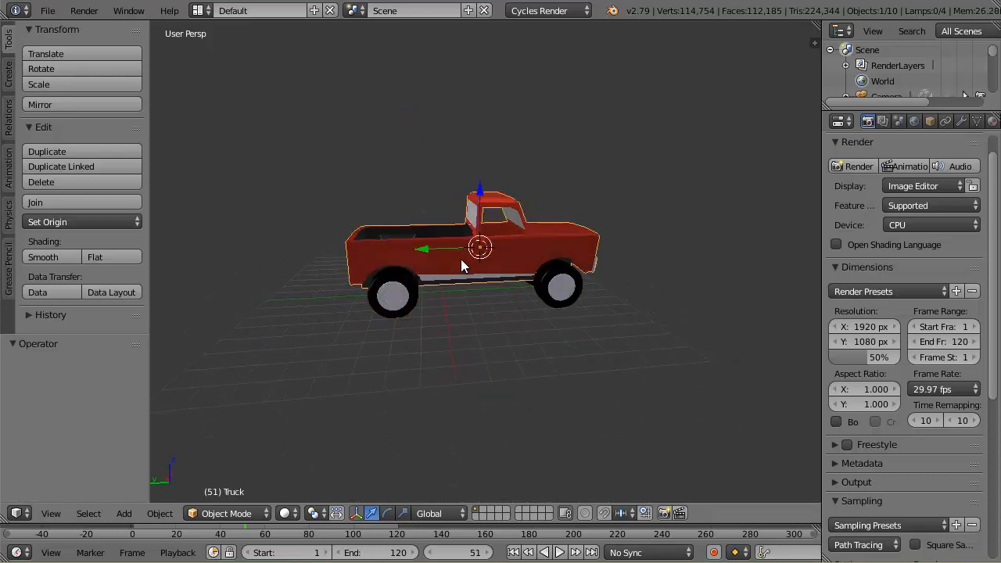
drag(429, 249, 465, 253)
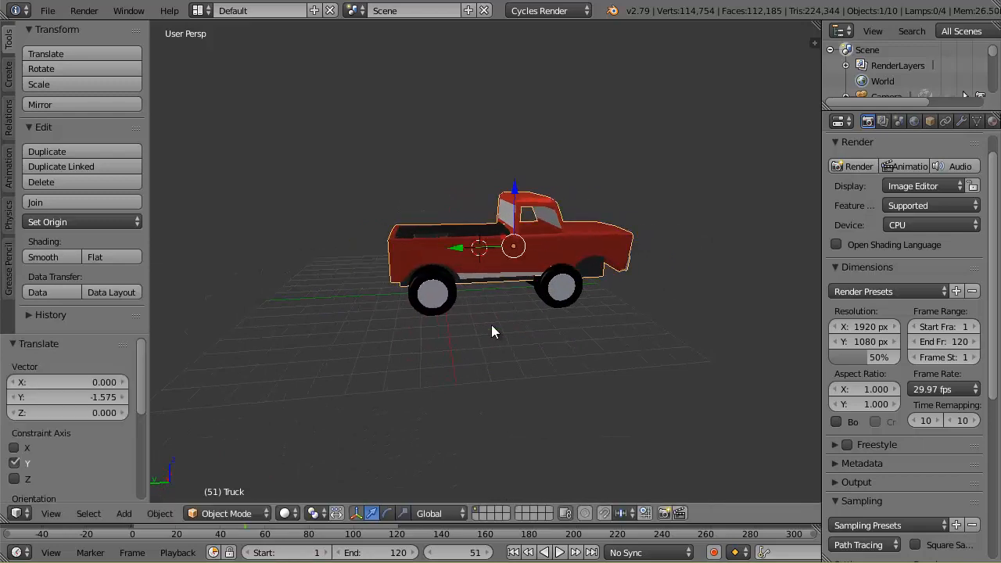
key(ctrl+z)
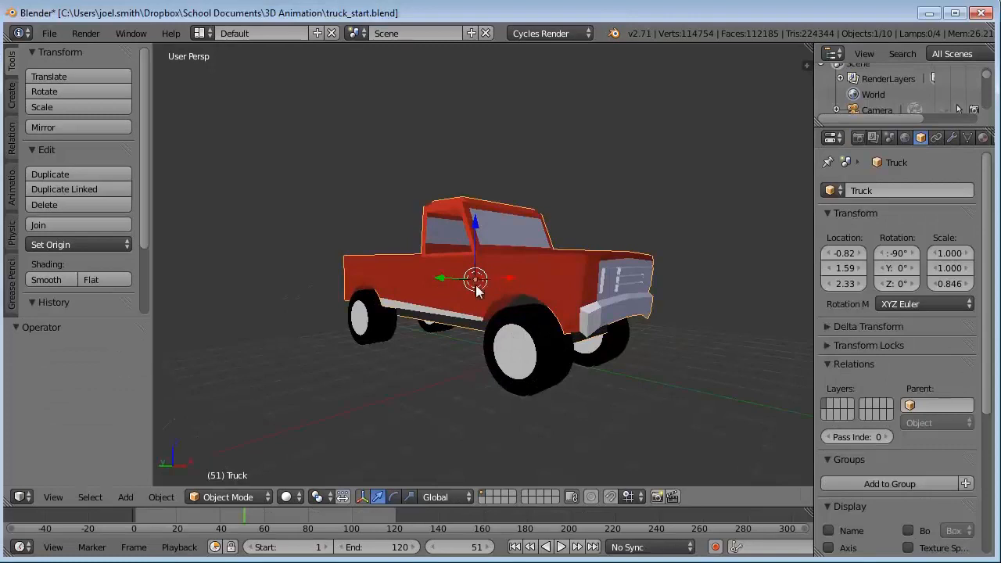
Place the 3D cursor away from the truck and snap it back to the selected truck body.
click(718, 267)
click(702, 359)
click(162, 496)
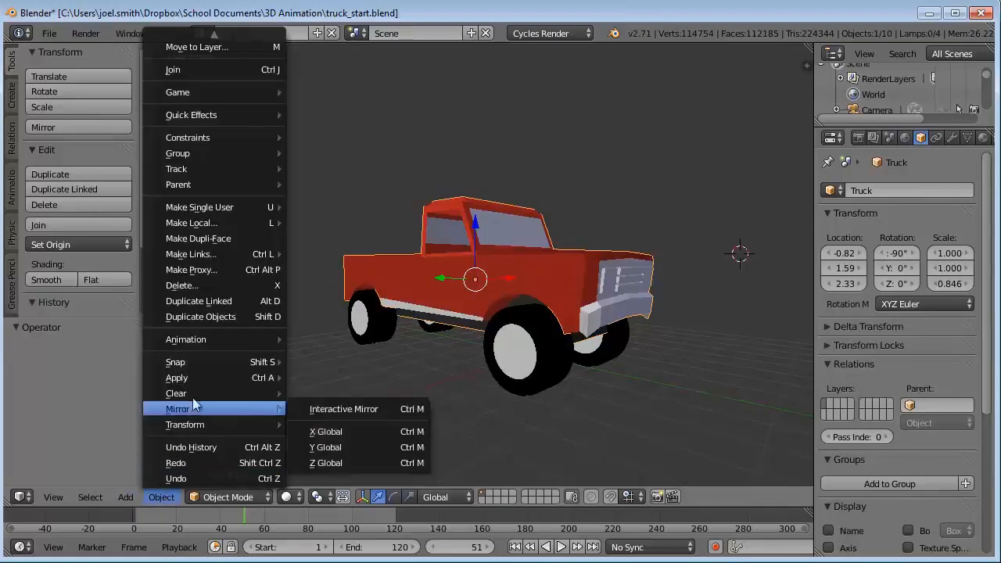
mouse_move(202, 361)
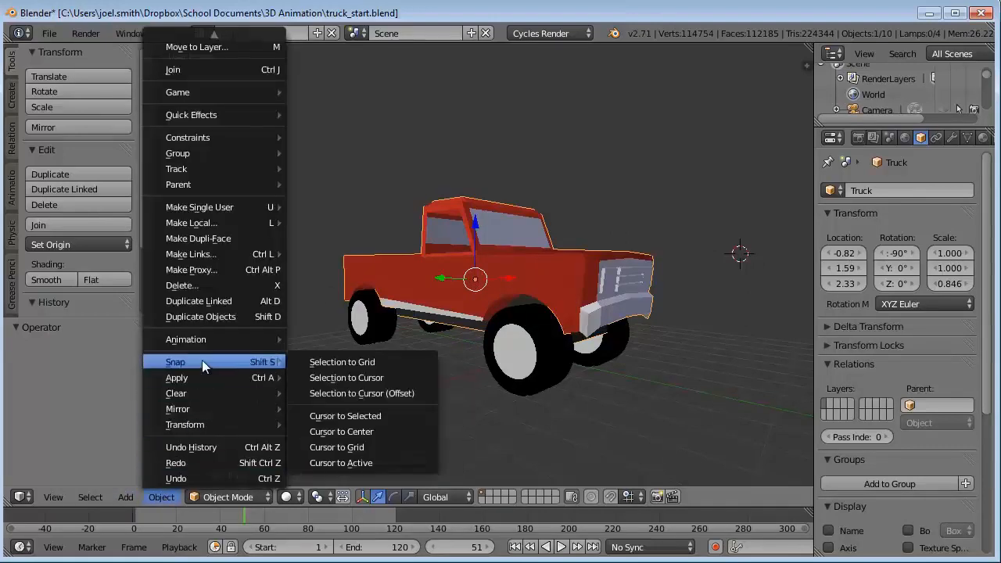
click(366, 416)
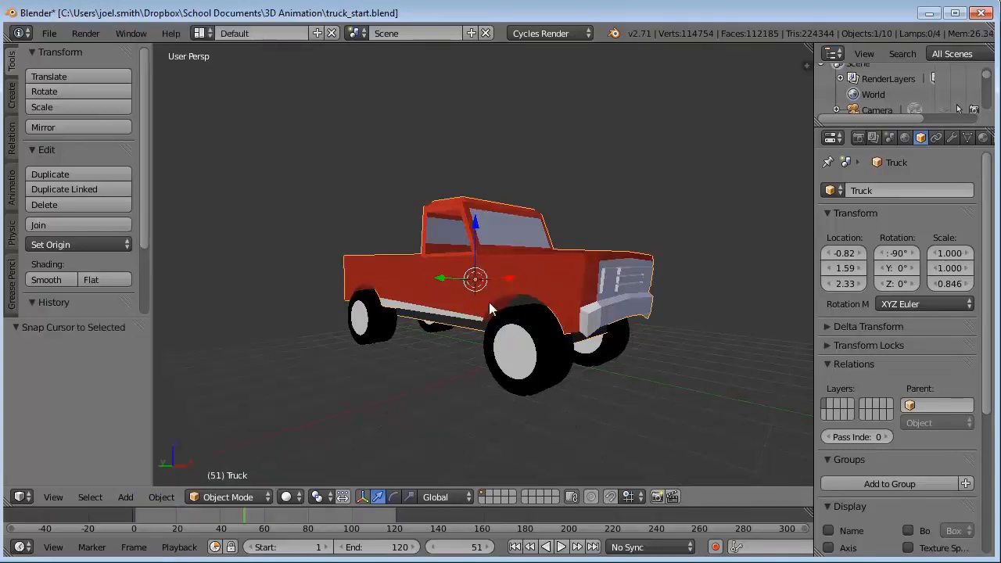
Switch the viewport to quad view and frame the truck in the front and right orthographic views.
middle_drag(568, 424, 608, 333)
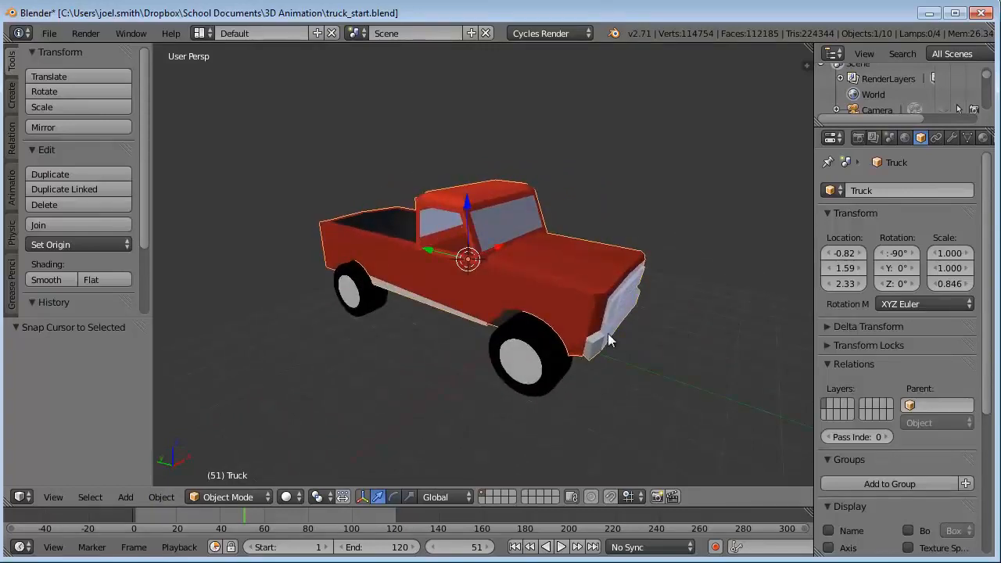
key(ctrl+alt+q)
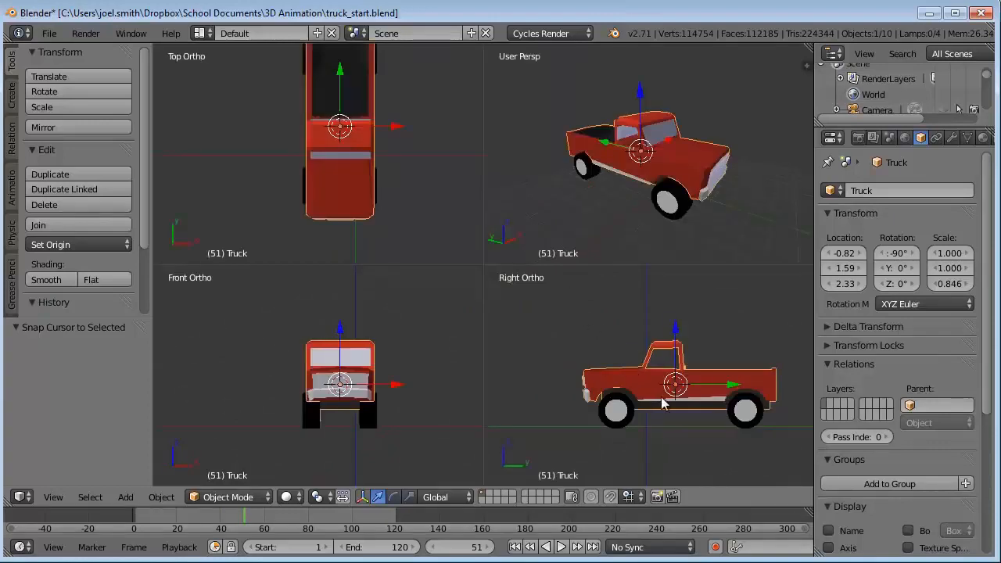
scroll(673, 365, up, 1)
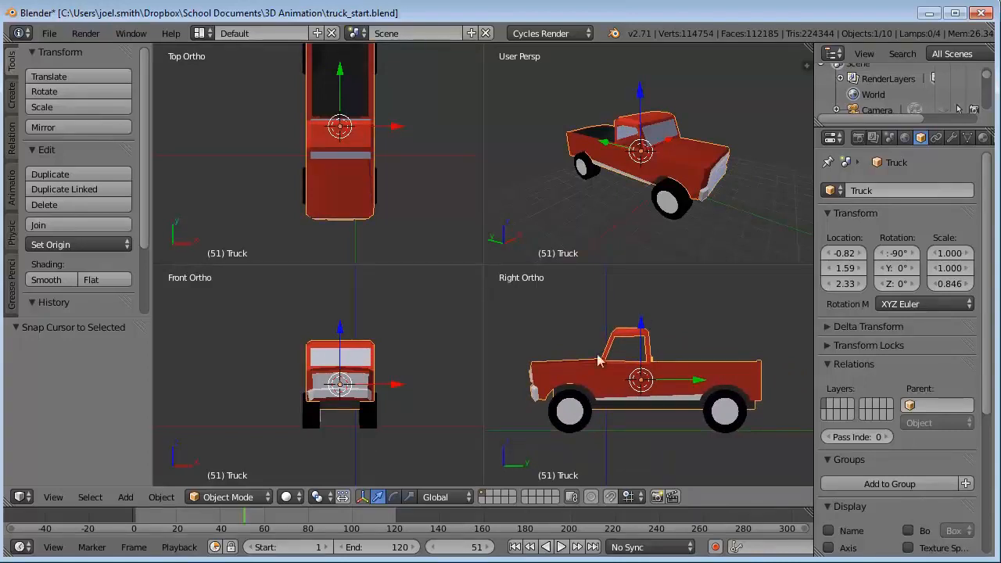
scroll(653, 378, up, 3)
scroll(653, 379, down, 4)
scroll(315, 373, up, 5)
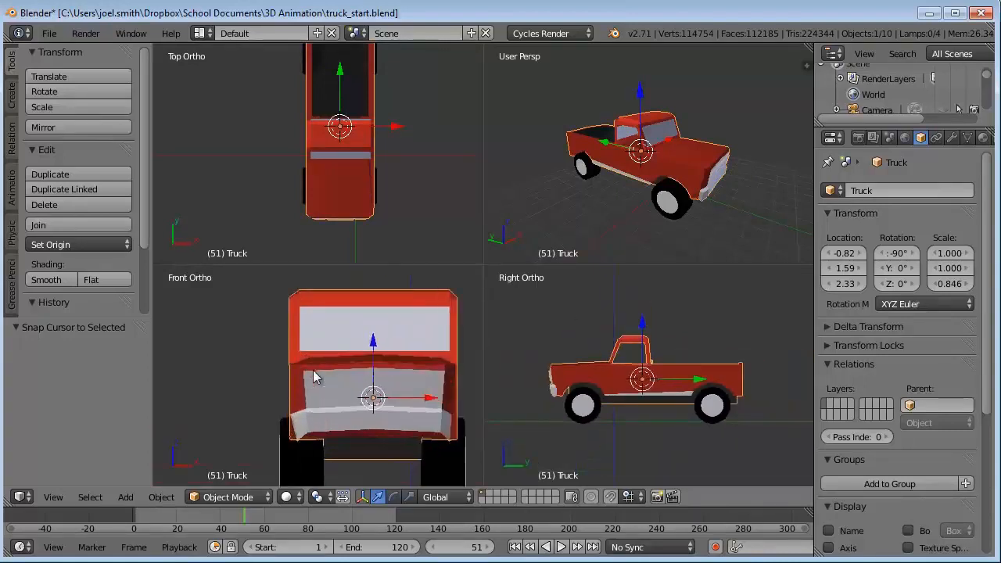
scroll(315, 372, down, 5)
scroll(314, 372, up, 4)
scroll(315, 373, down, 2)
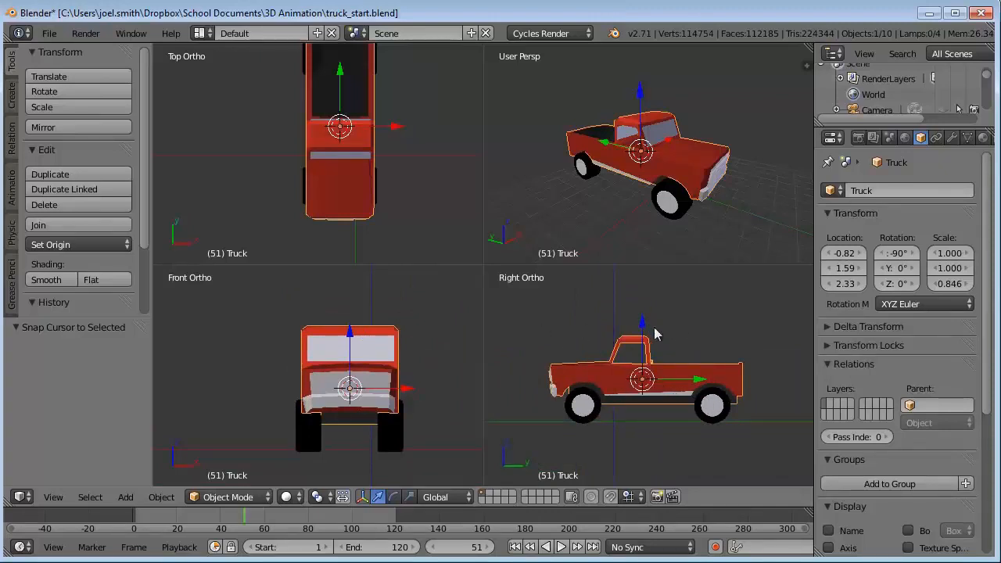
Add a single-bone armature at the 3D cursor inside the truck and enable X-Ray in its display settings.
click(124, 498)
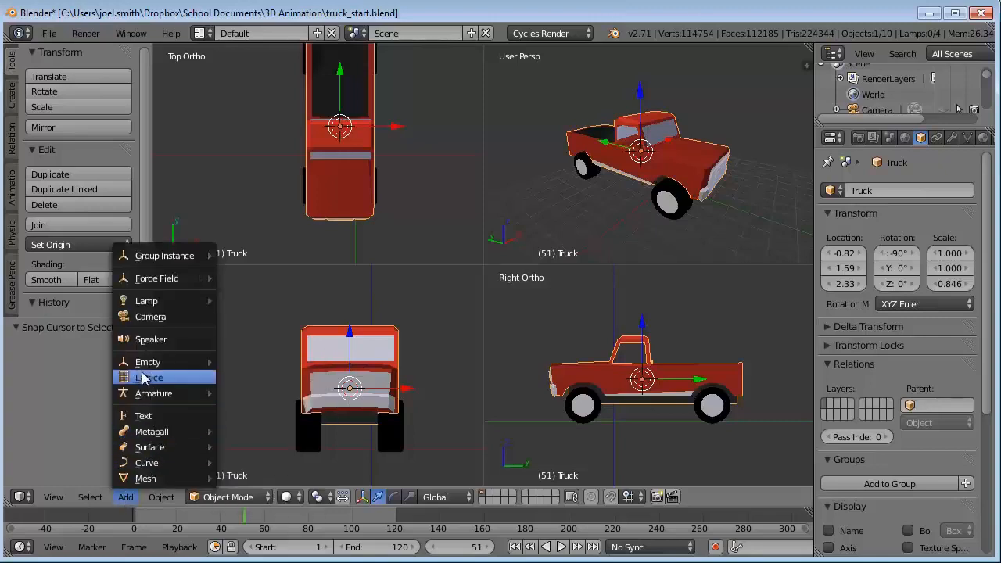
mouse_move(156, 396)
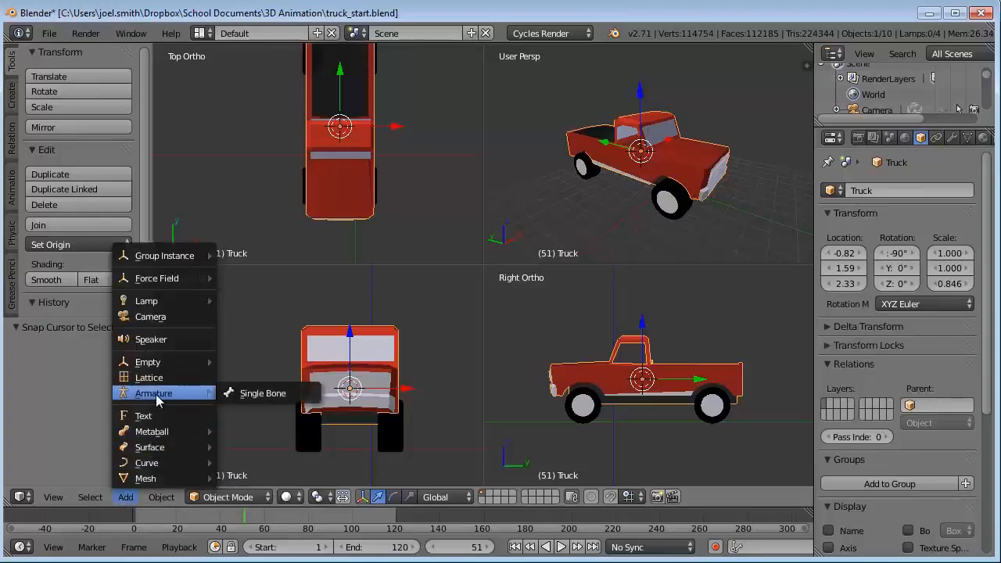
click(261, 394)
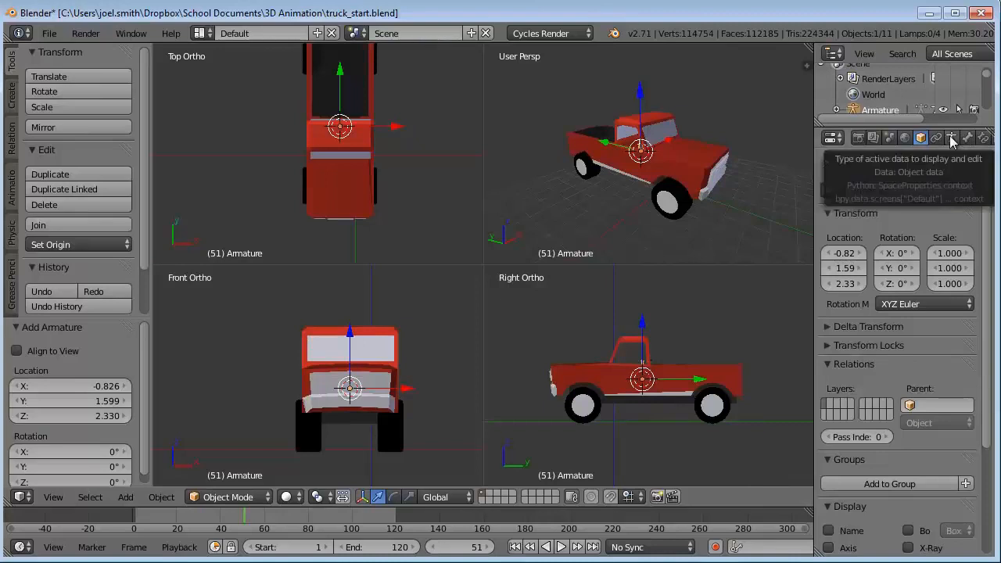
click(952, 141)
click(908, 411)
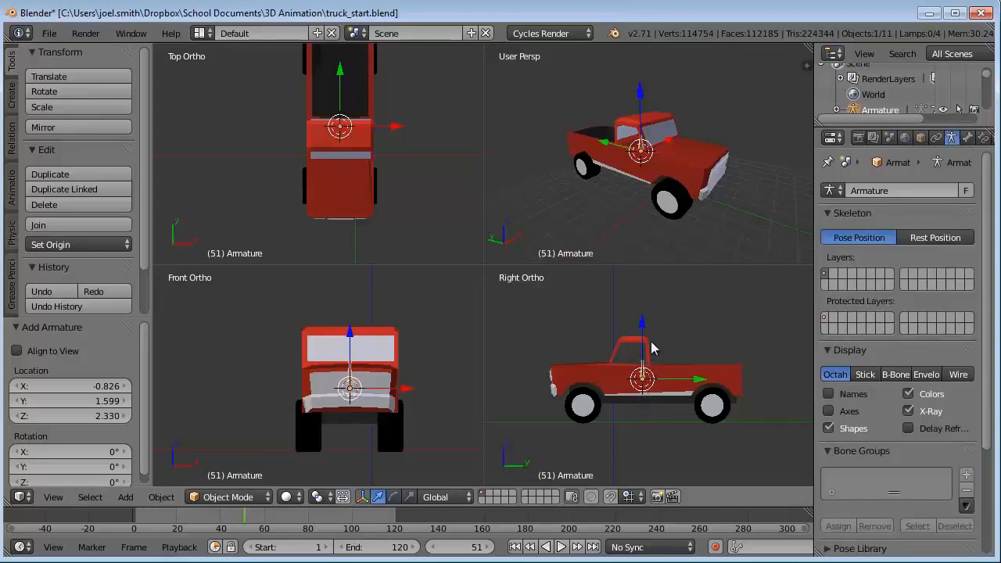
scroll(656, 393, up, 2)
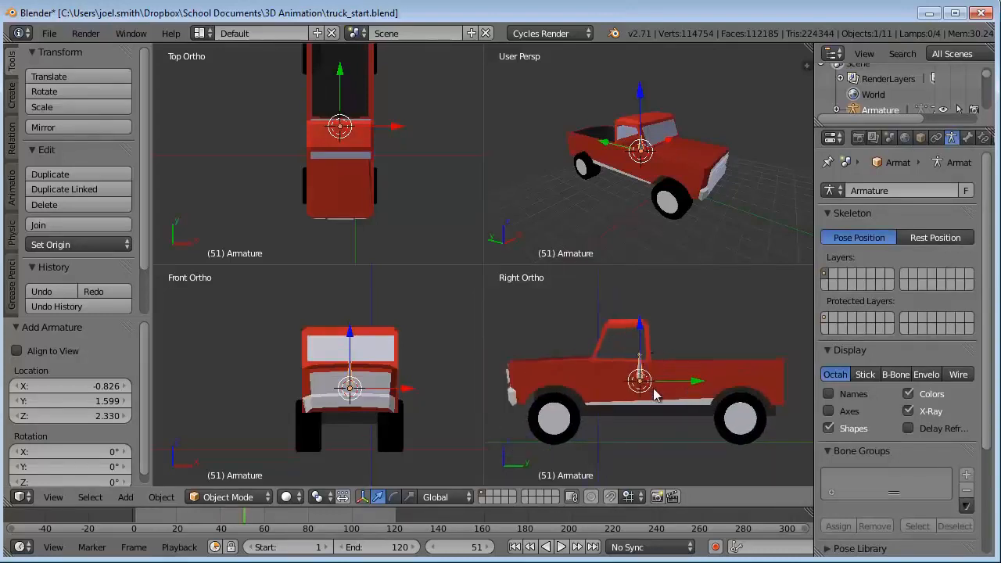
Scale the armature up by about 1.99 and rotate it 90° in the right view so the bone points toward the truck's front.
key(s)
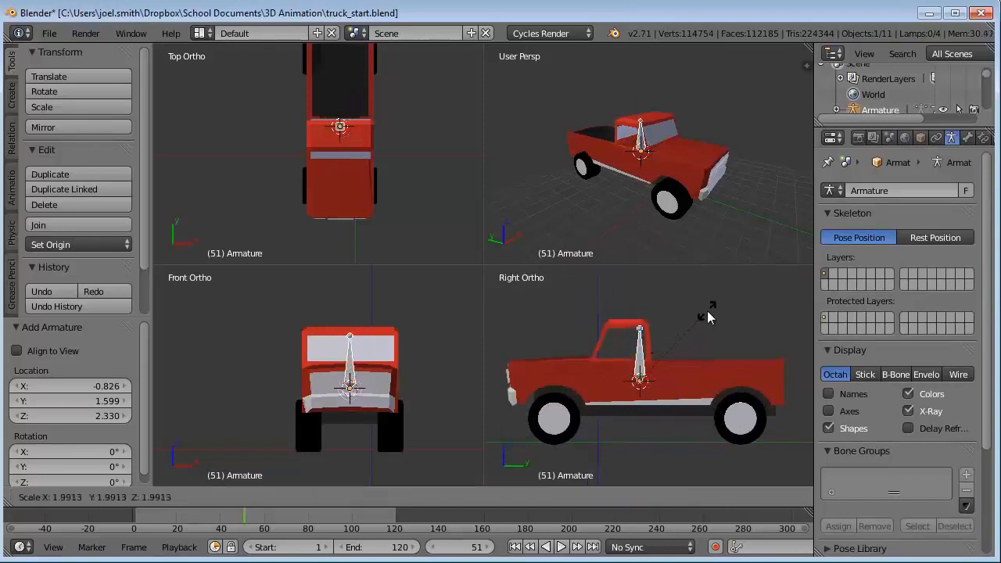
click(707, 311)
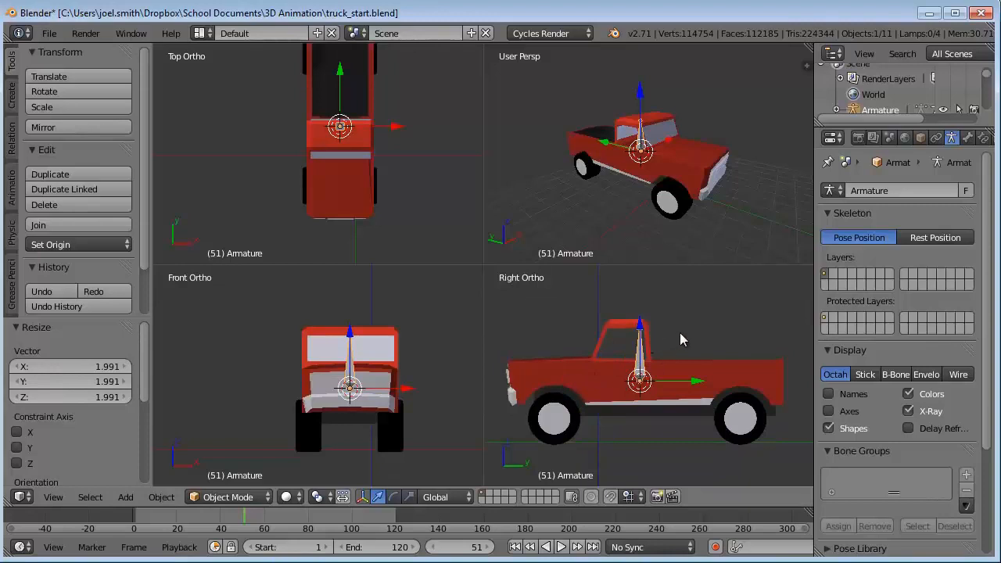
text(r)
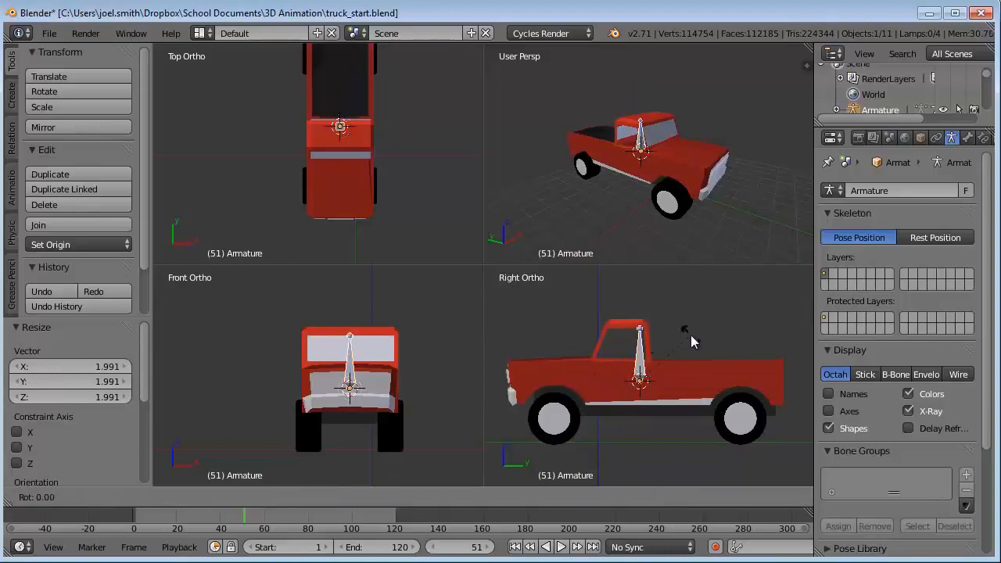
text(90)
key(Return)
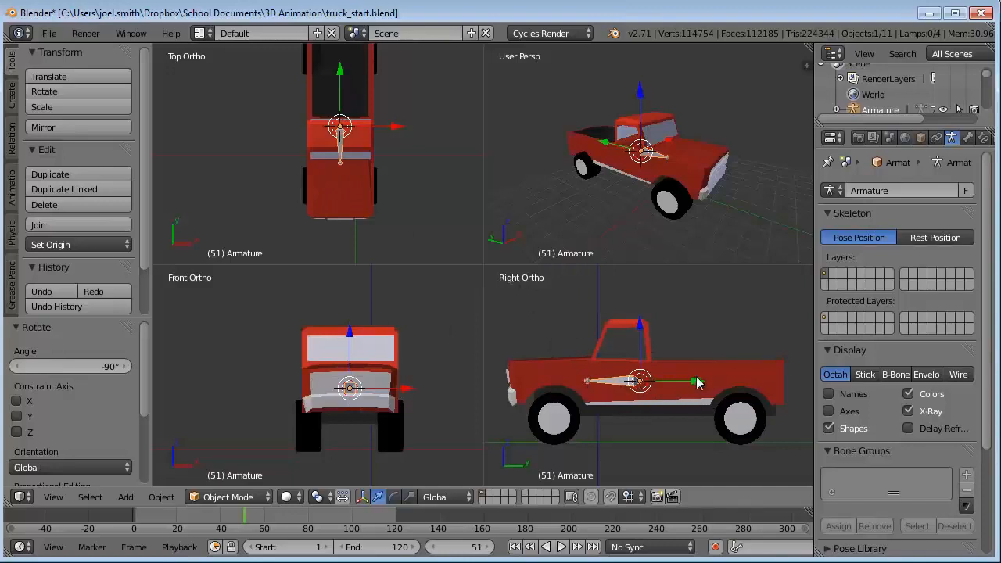
Move the truck body about 2 units forward along the Y axis as a test and undo the move.
right_click(718, 403)
key(g)
key(y)
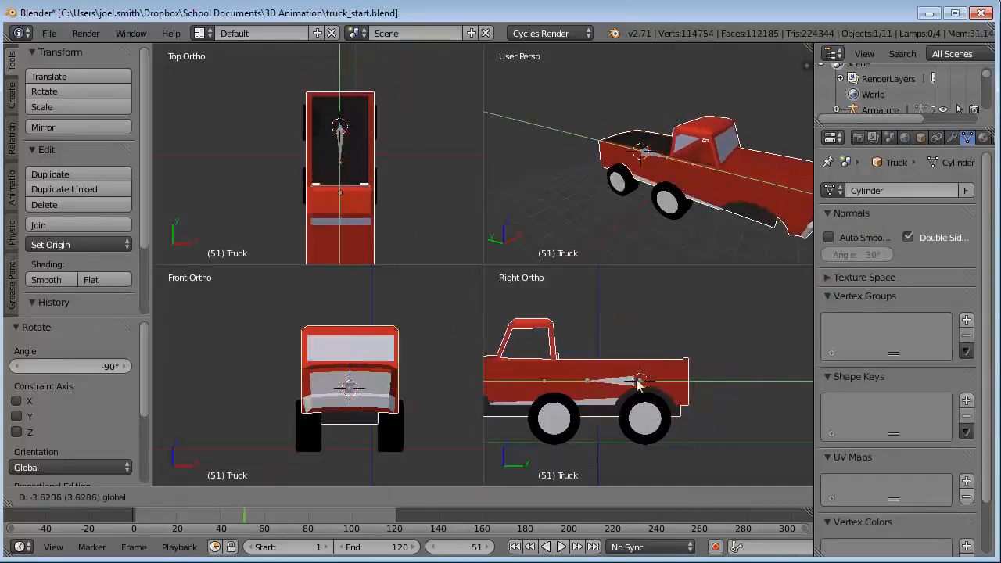
key(Escape)
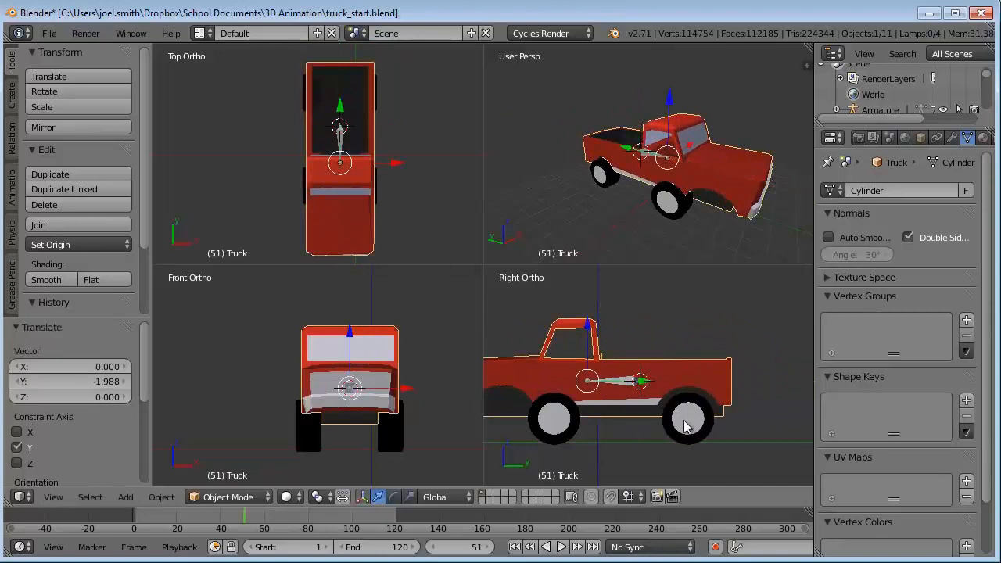
Set Truck as the armature's parent in its object relations and undo the assignment.
right_click(625, 384)
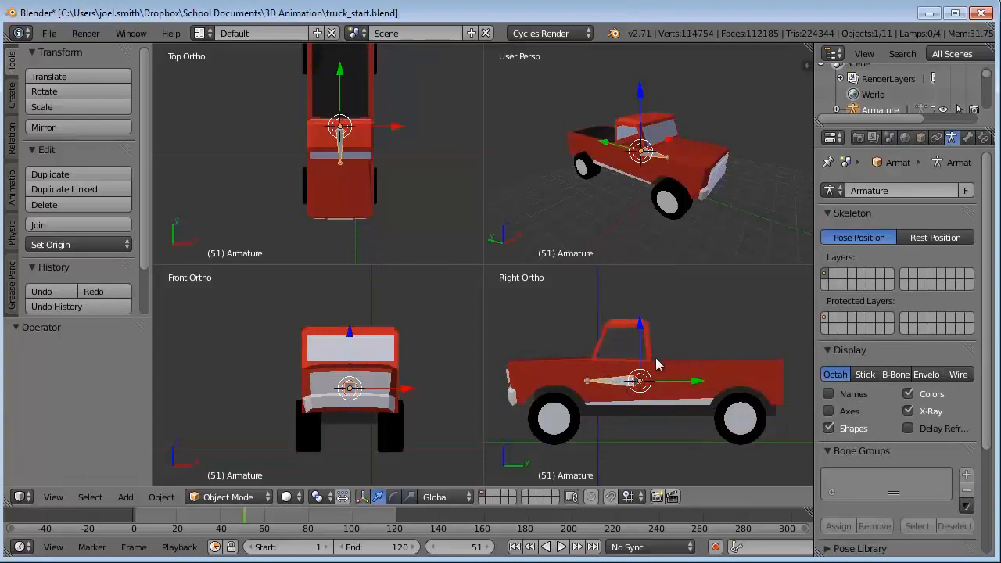
click(921, 137)
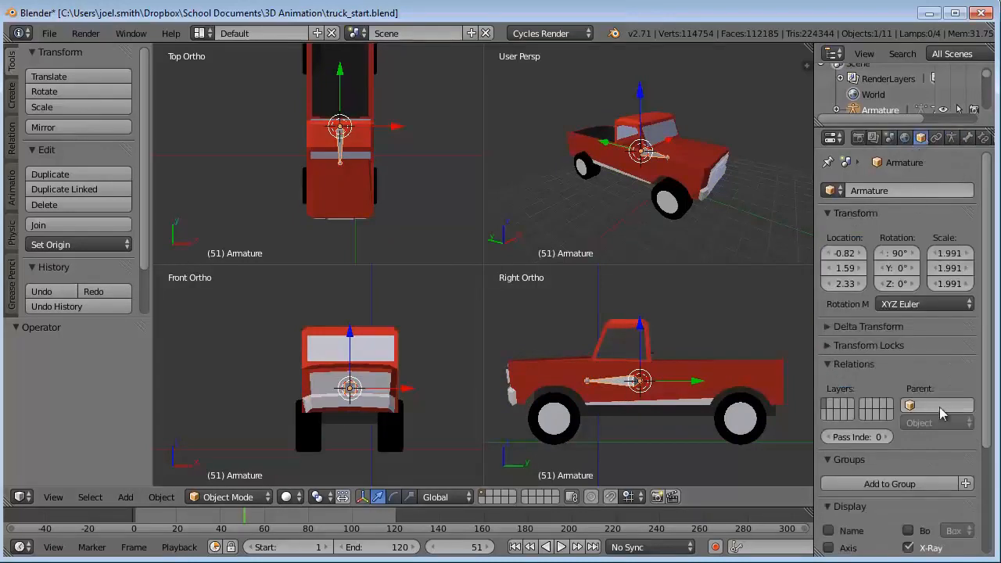
click(939, 407)
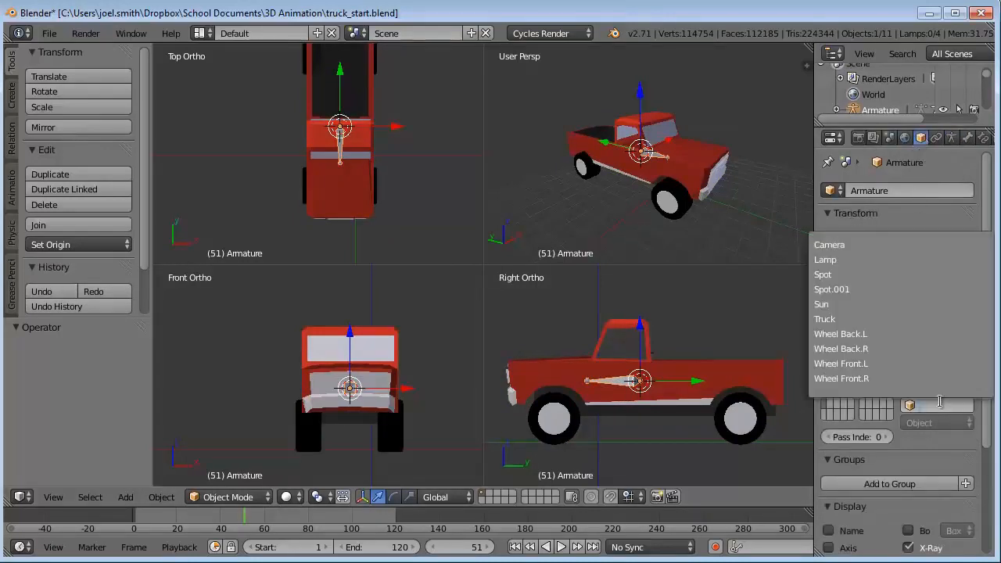
click(848, 319)
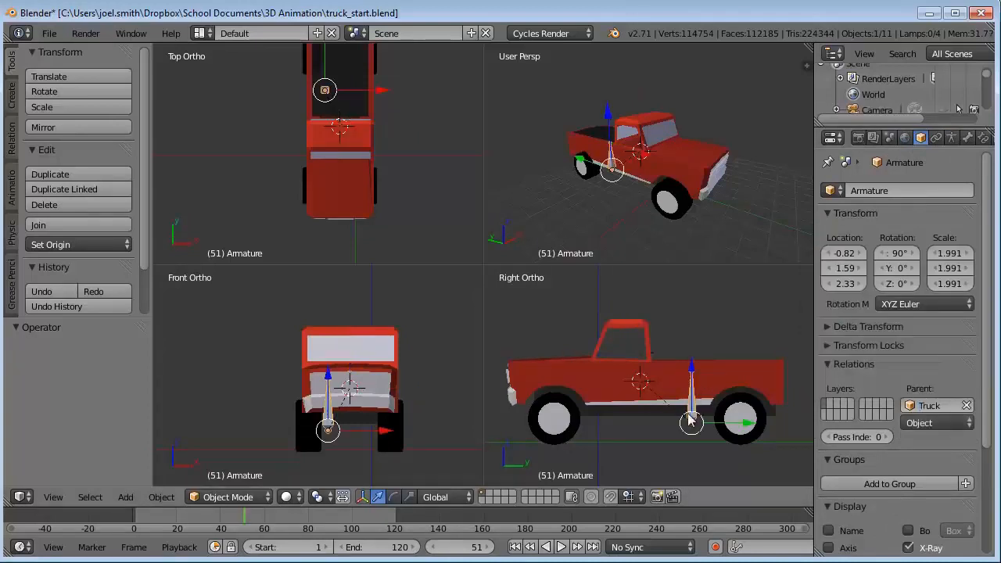
key(ctrl+z)
key(ctrl+z)
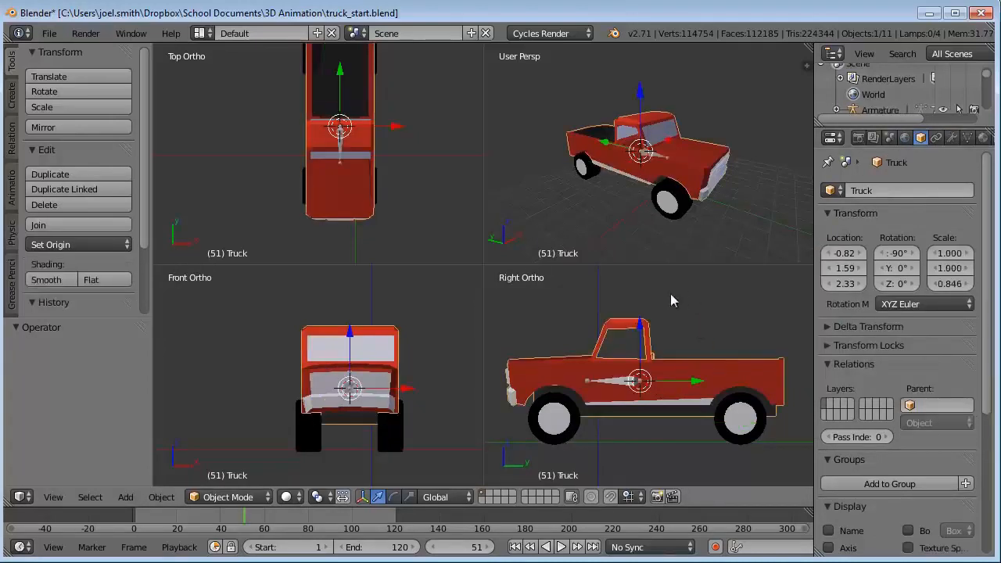
Parent the armature to the truck body with the Object parenting type.
right_click(618, 389)
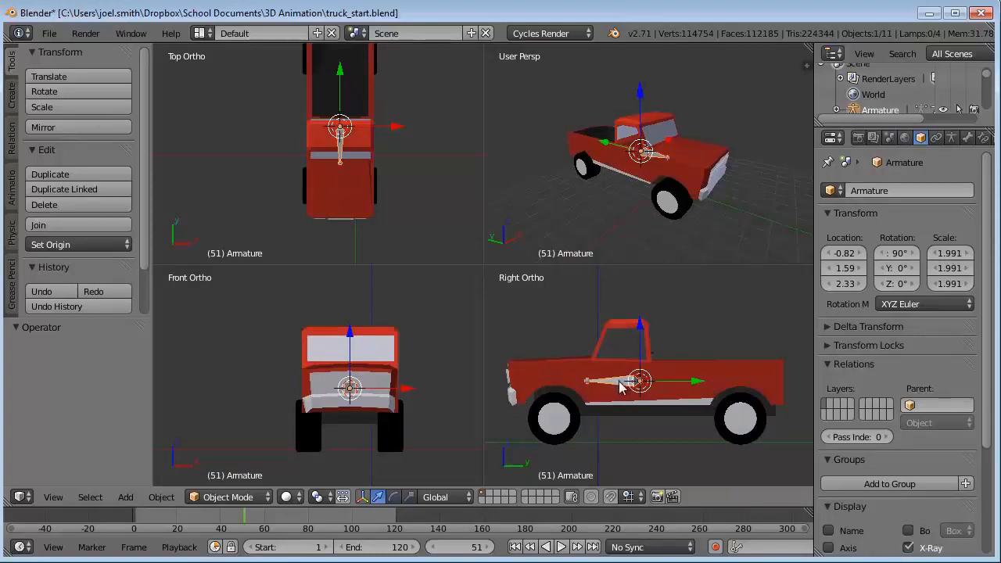
shift+right_click(721, 384)
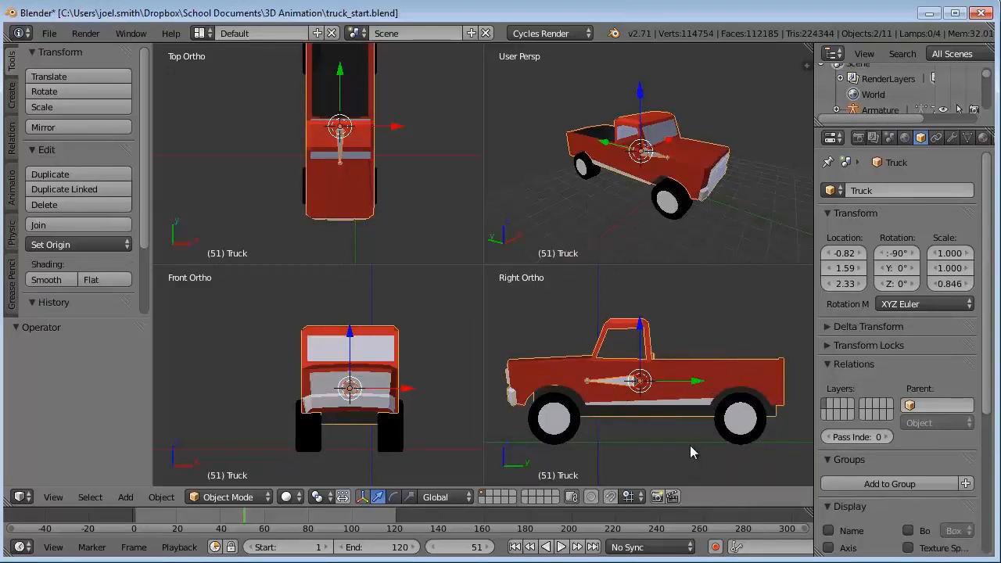
key(ctrl+p)
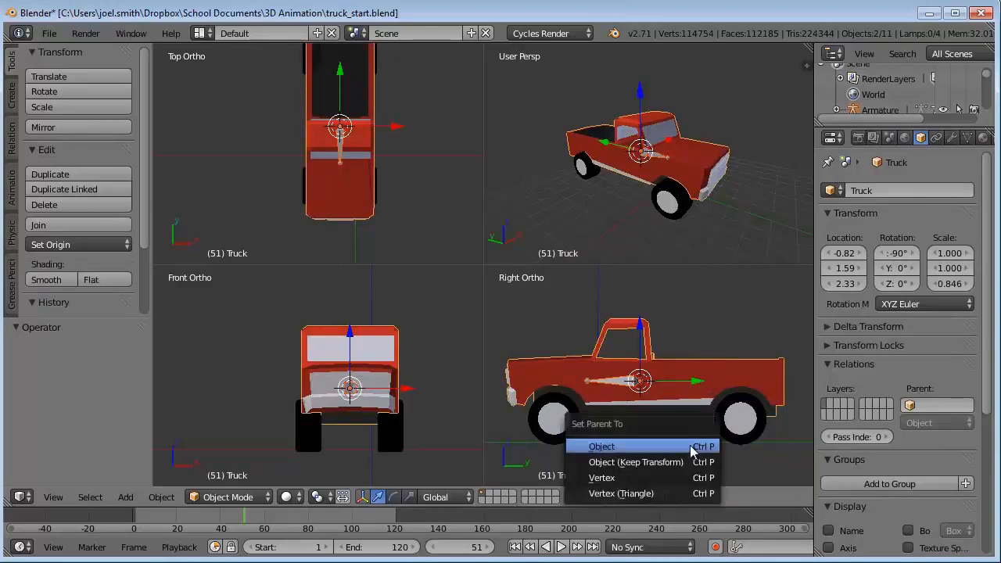
click(635, 447)
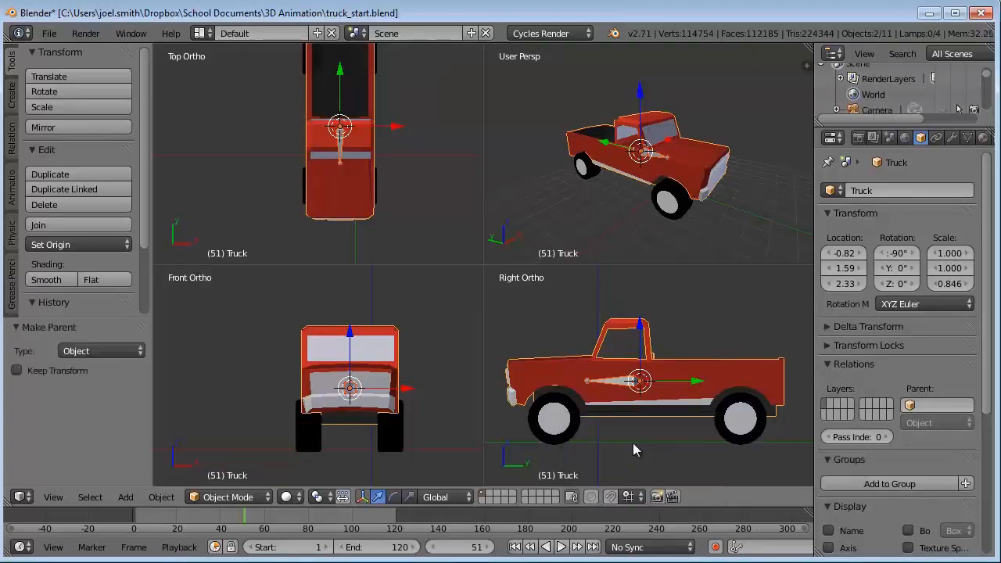
Test the armature's parenting by moving the truck body backward along the Y axis and cancel the move.
right_click(618, 382)
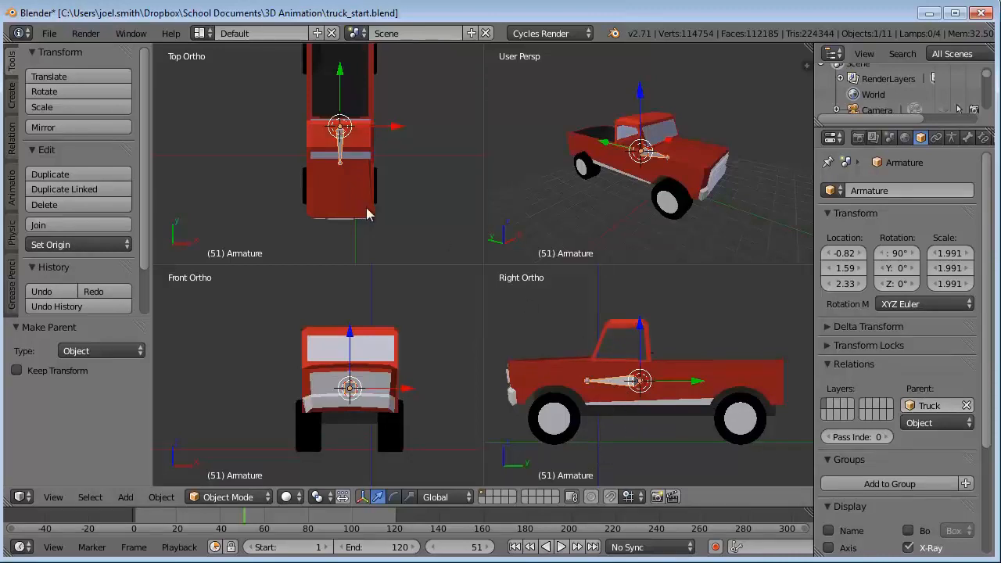
right_click(718, 374)
key(g)
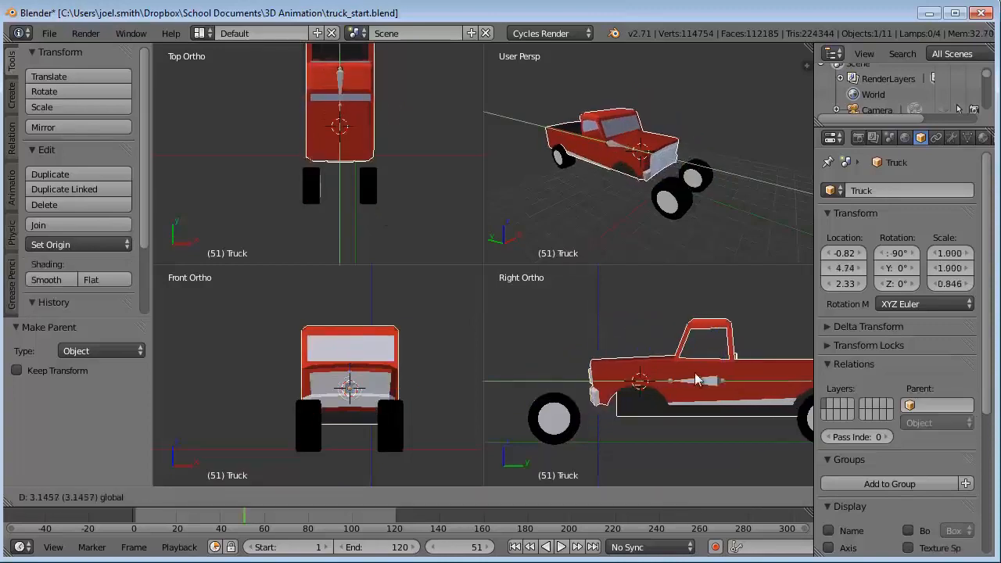
right_click(688, 370)
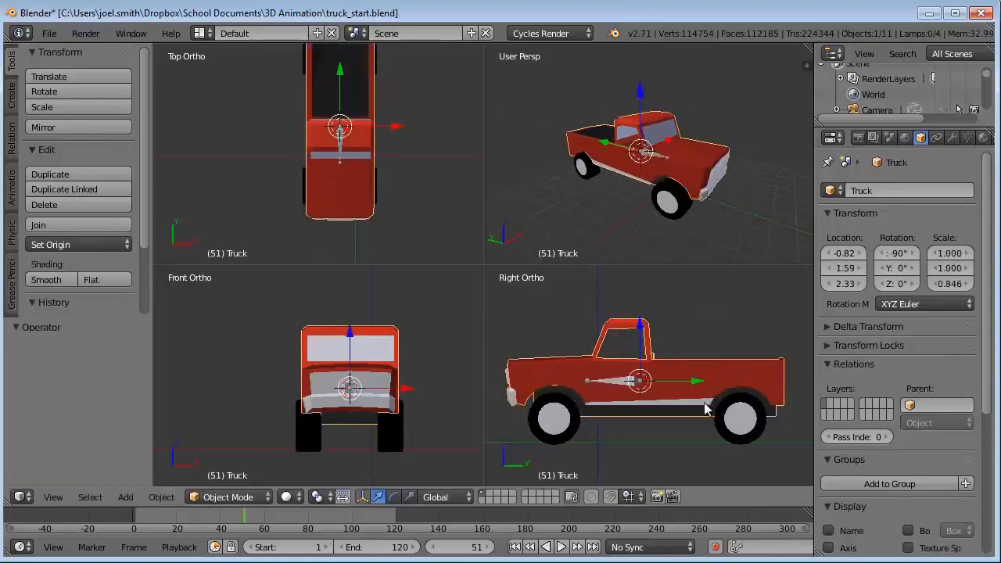
Put the armature in Edit Mode and select the joint at the bone's front tip.
right_click(620, 380)
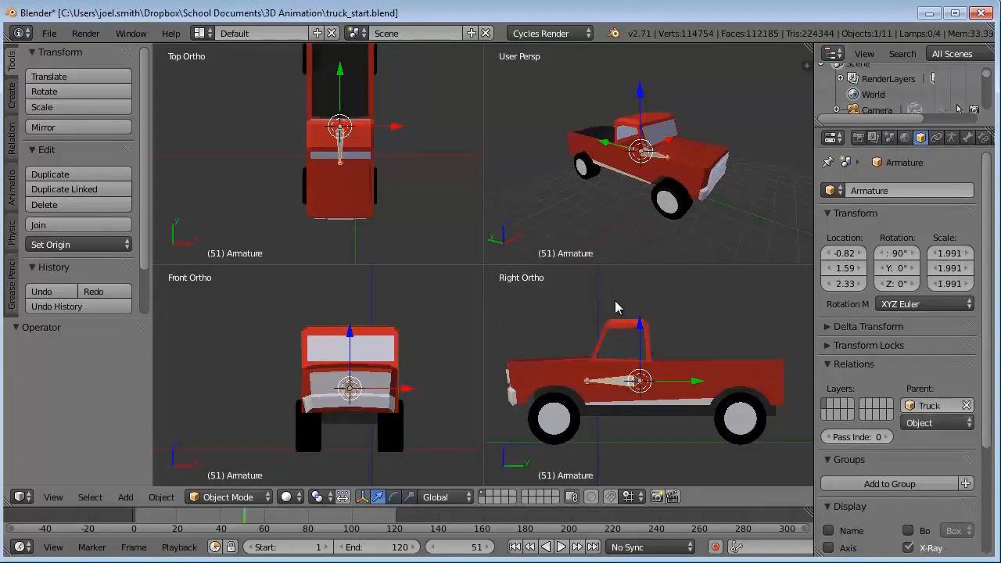
key(Tab)
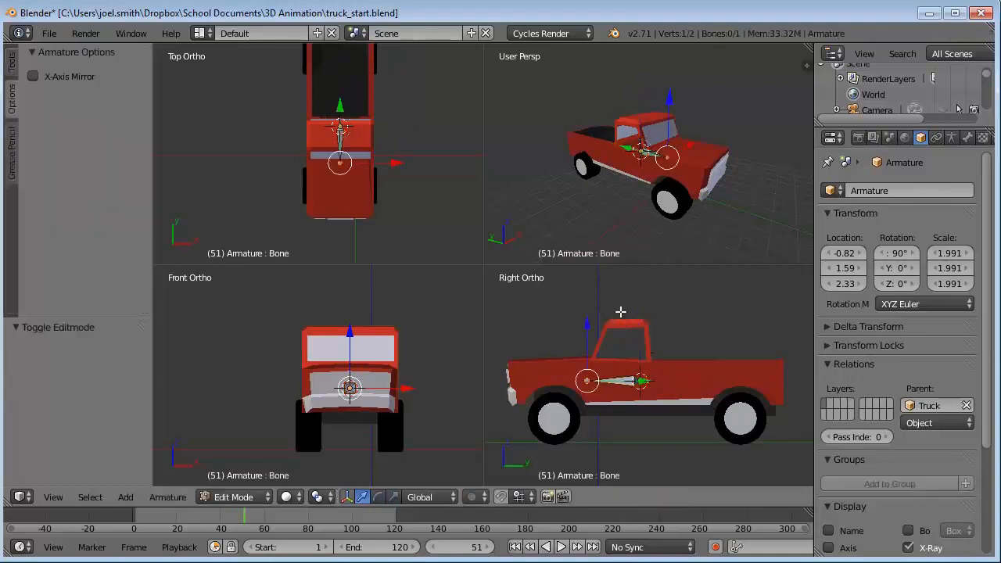
right_click(642, 384)
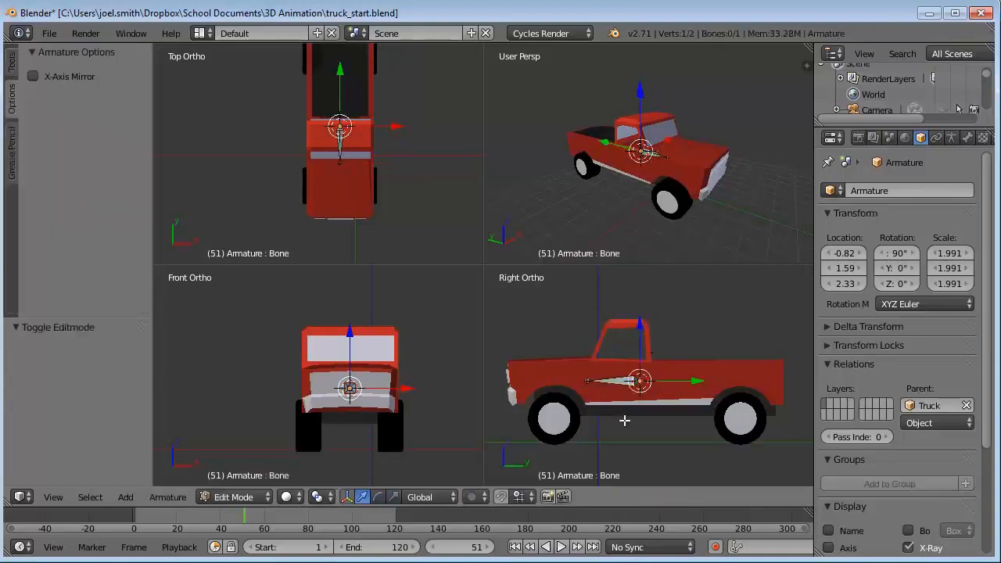
right_click(609, 383)
right_click(588, 381)
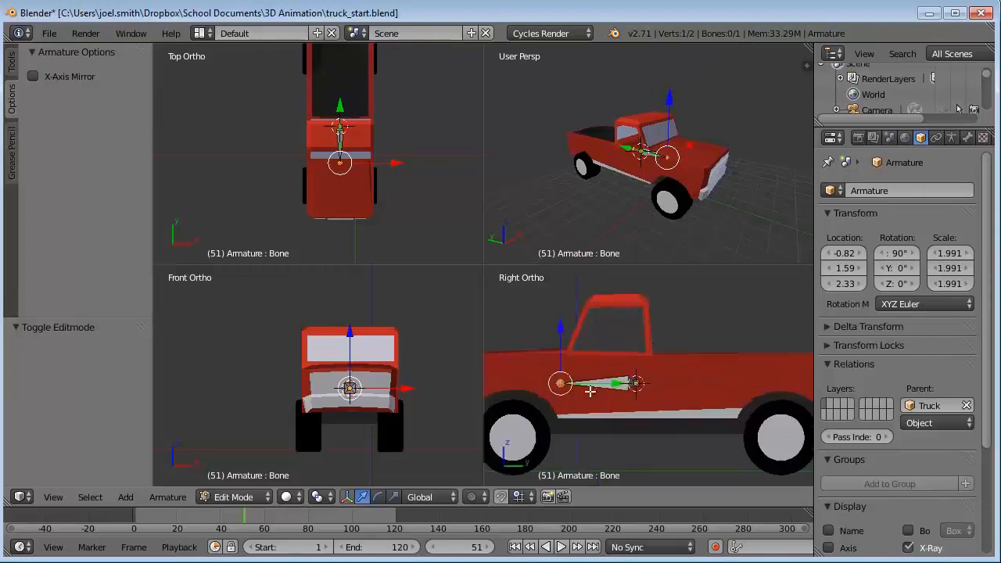
scroll(589, 387, up, 4)
scroll(580, 392, down, 4)
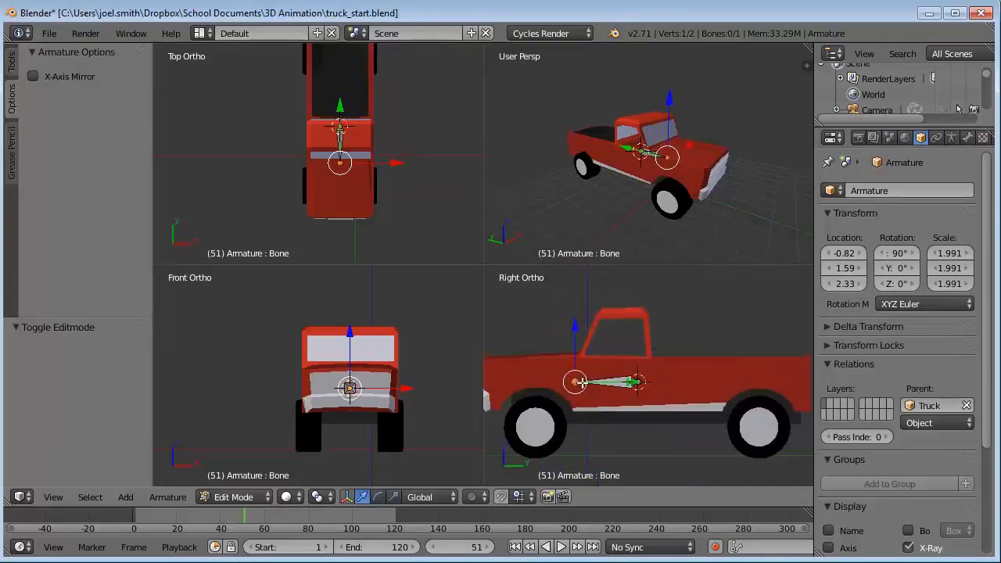
scroll(328, 176, up, 3)
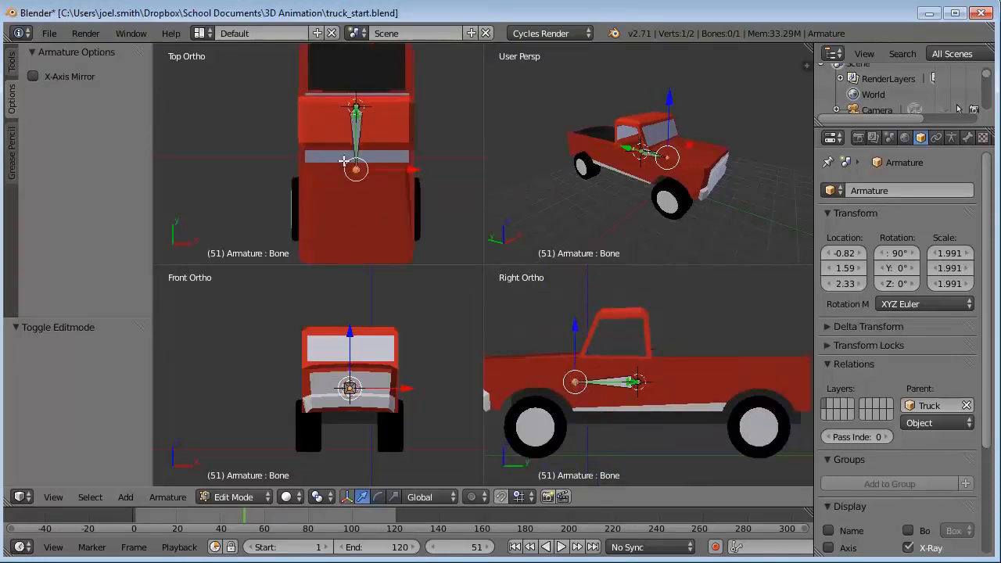
shift+middle_drag(404, 176, 351, 168)
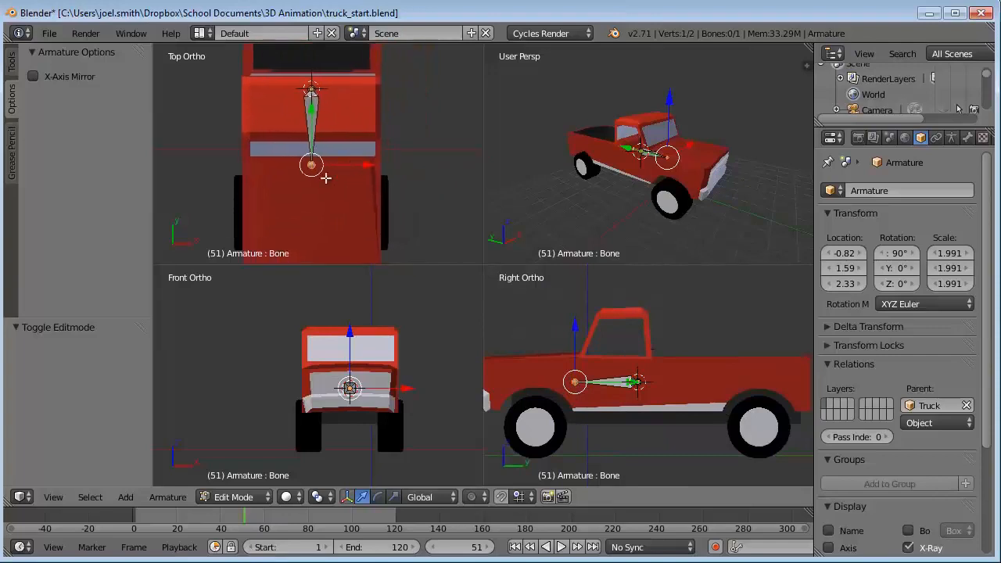
Enable X-Axis Mirror in the armature's editing options.
click(13, 64)
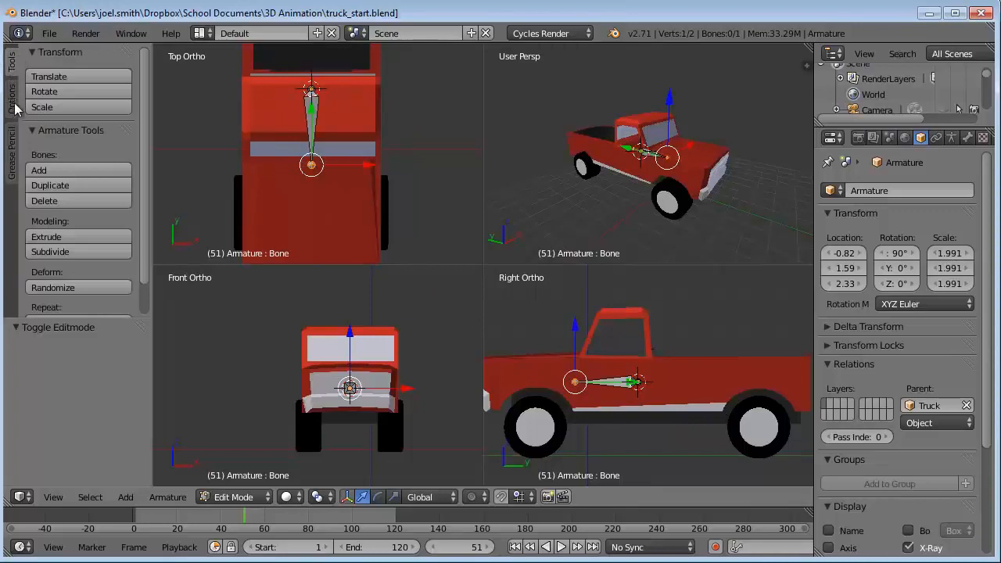
click(12, 100)
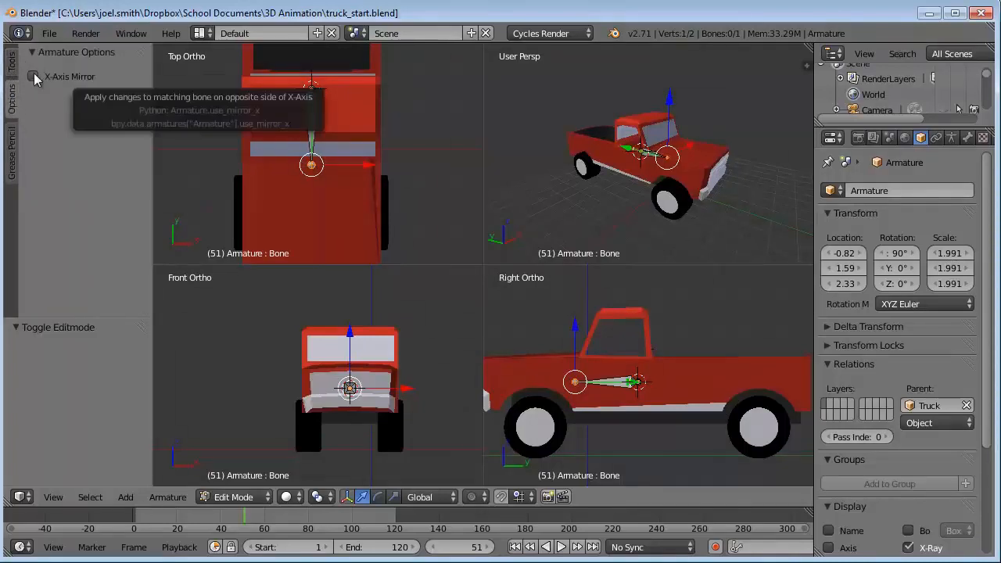
click(34, 76)
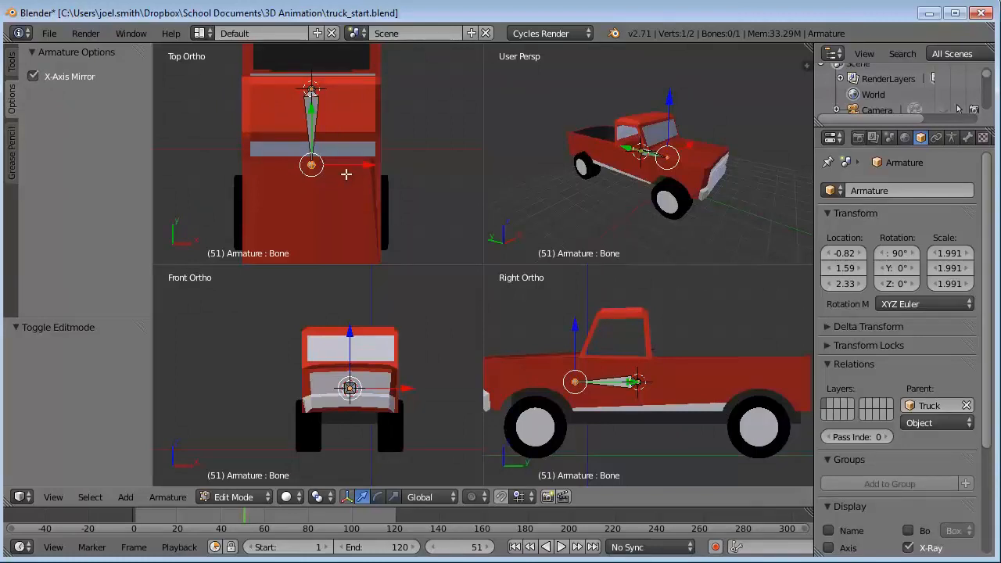
Extrude a mirrored pair of forked bones from the front tip, about 1.78 units along the X axis.
scroll(339, 190, down, 1)
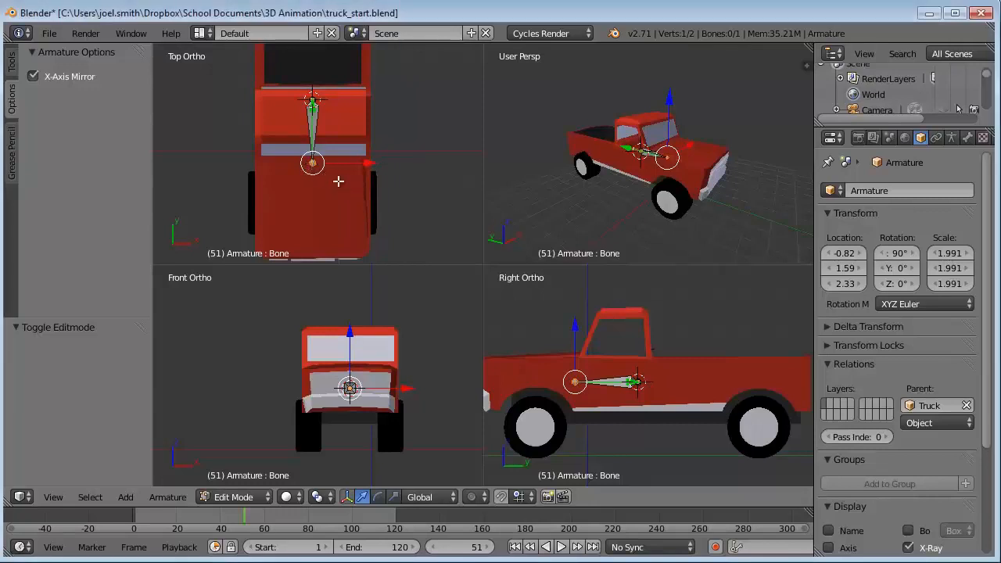
key(shift+e)
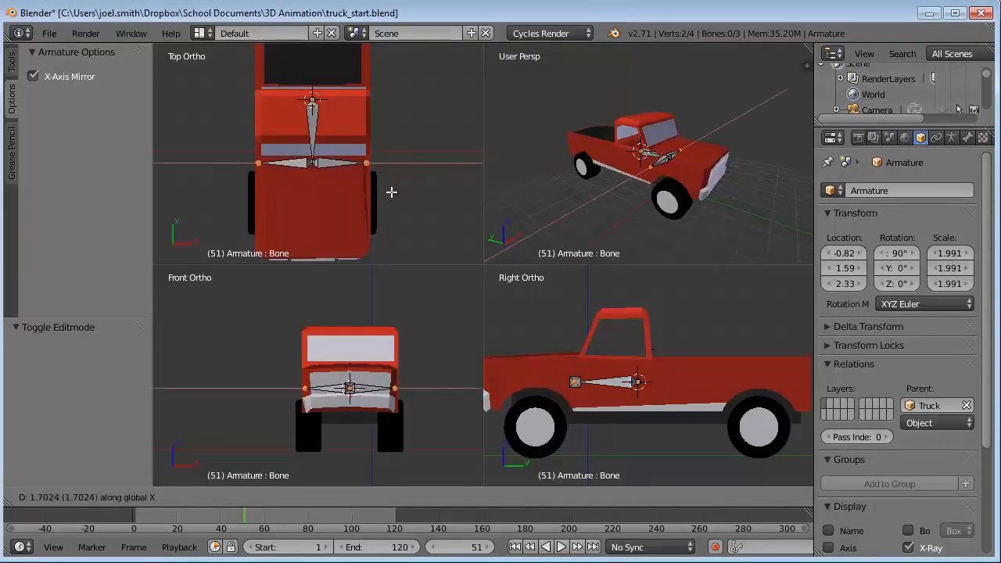
key(x)
click(394, 192)
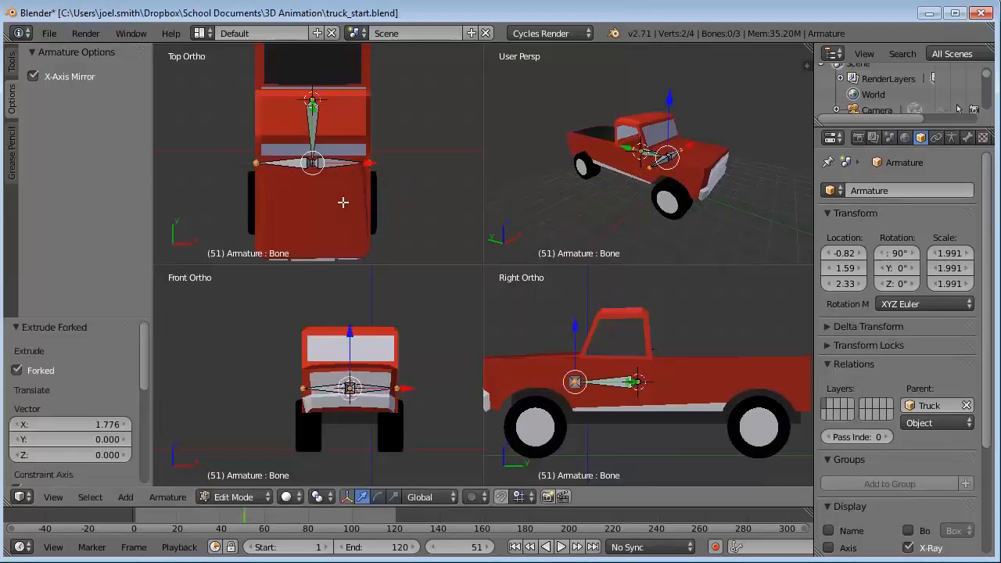
Disconnect the left forked bone from its parent and move it out beside the truck, about 2.54 along X and -0.72 along Y.
right_click(328, 163)
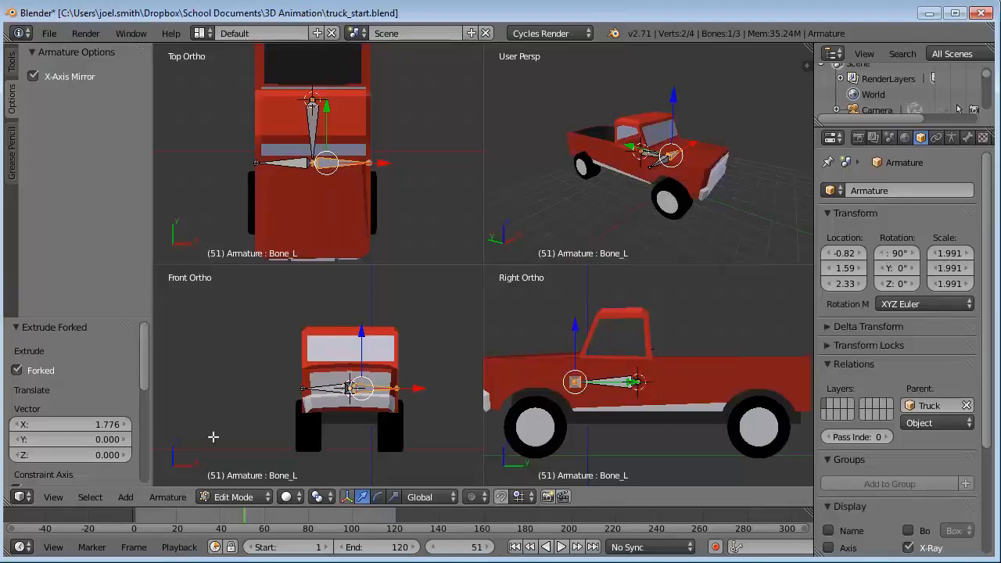
click(171, 498)
key(alt+p)
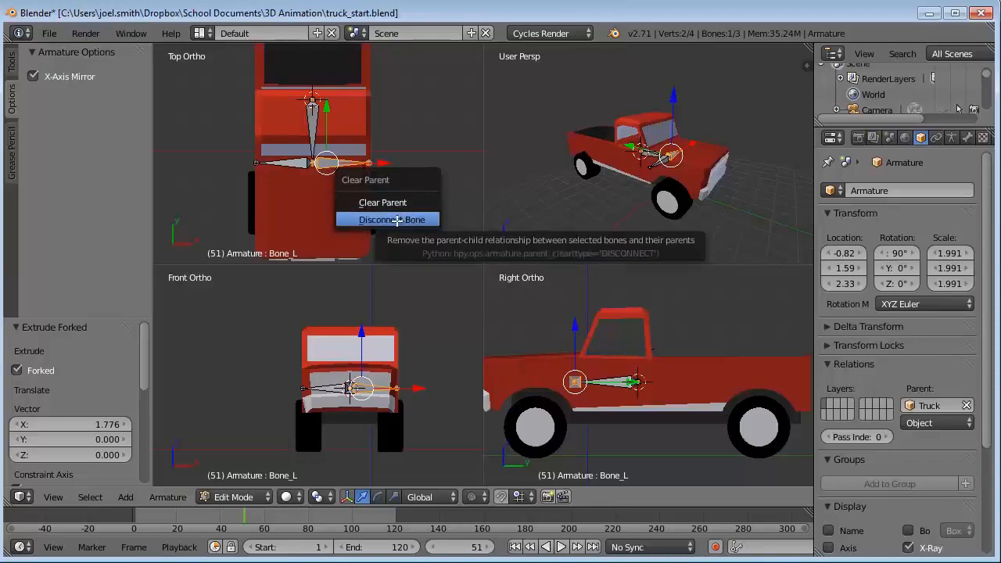
click(397, 220)
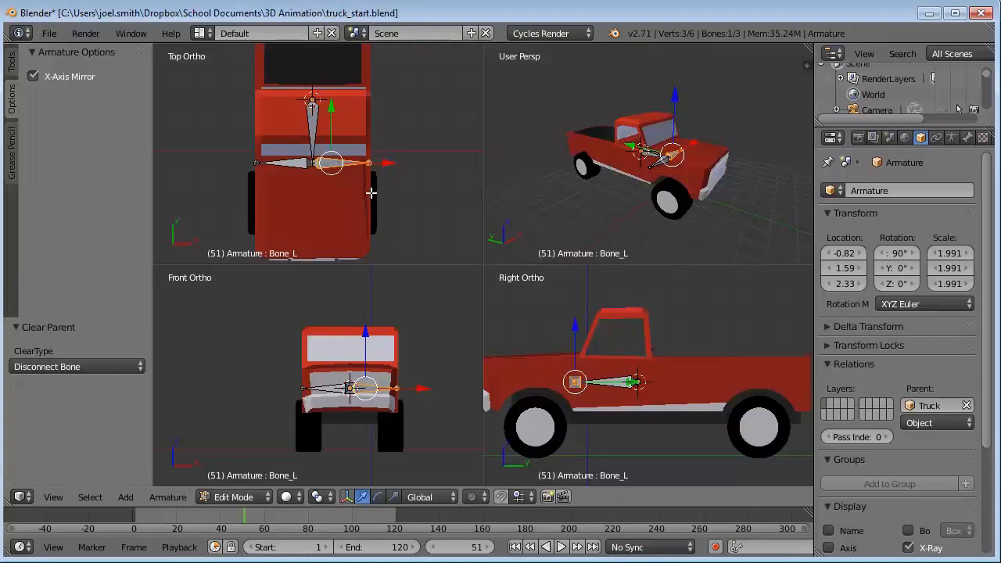
key(g)
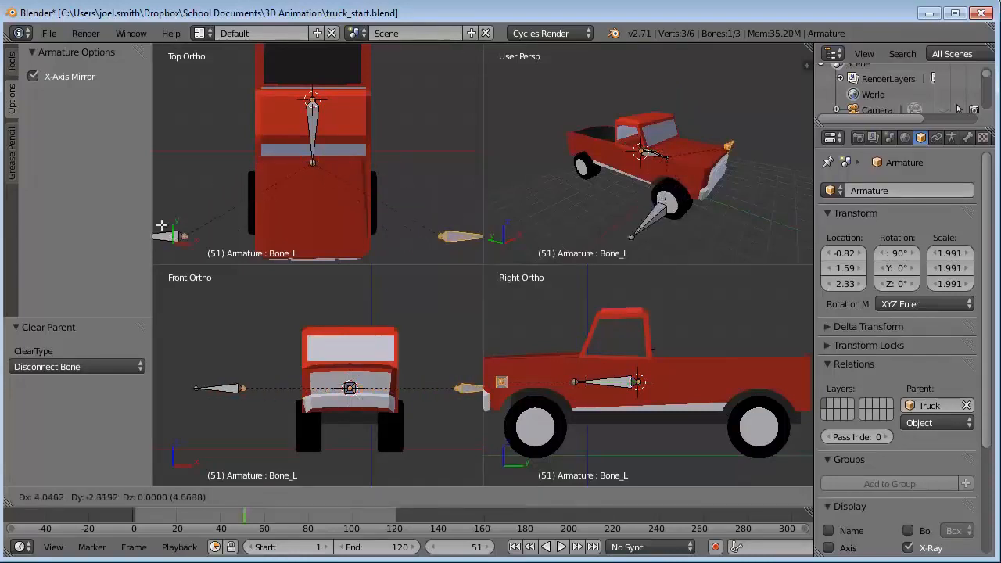
click(449, 208)
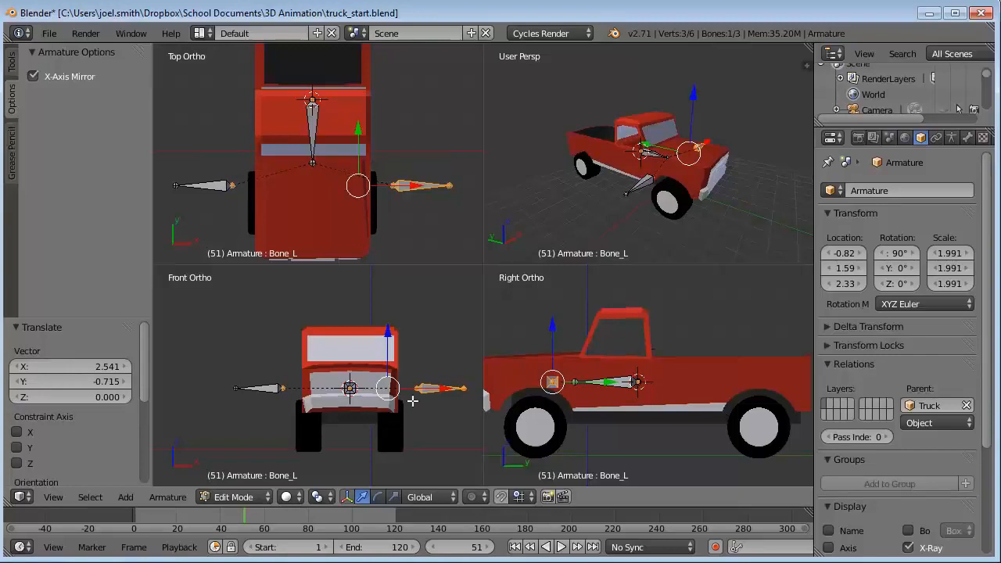
Return to Object Mode and snap the 3D cursor to the left front wheel.
key(Tab)
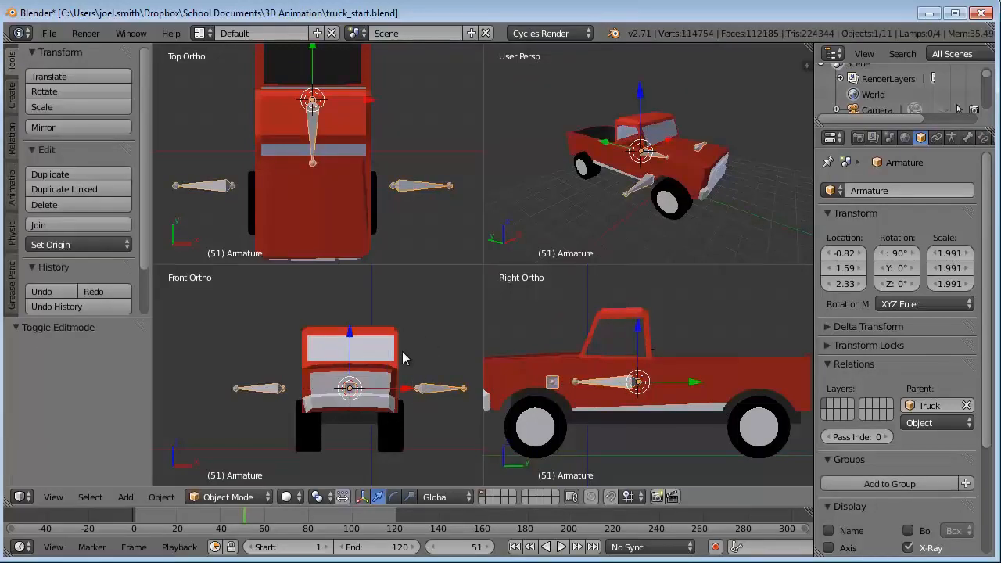
right_click(391, 435)
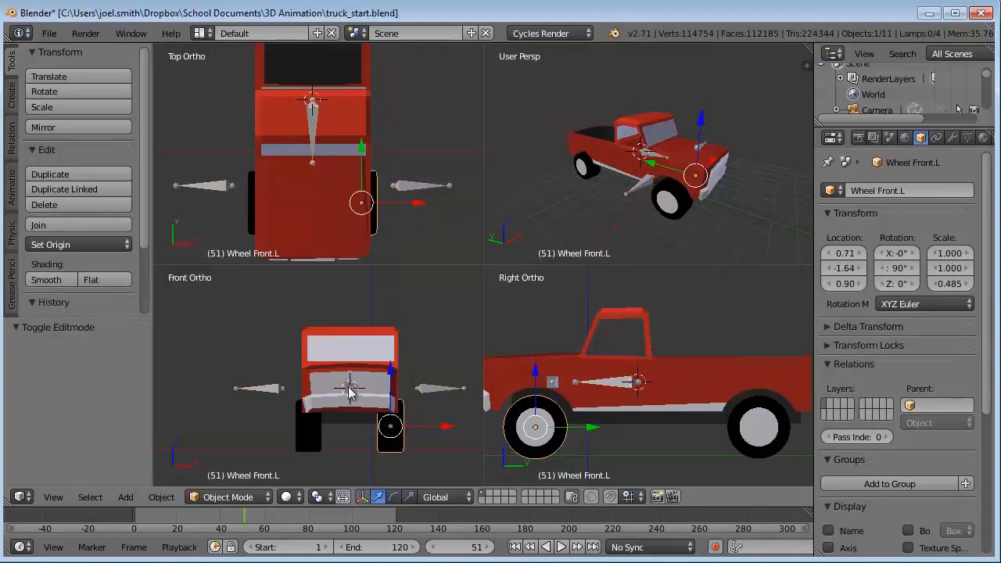
click(161, 498)
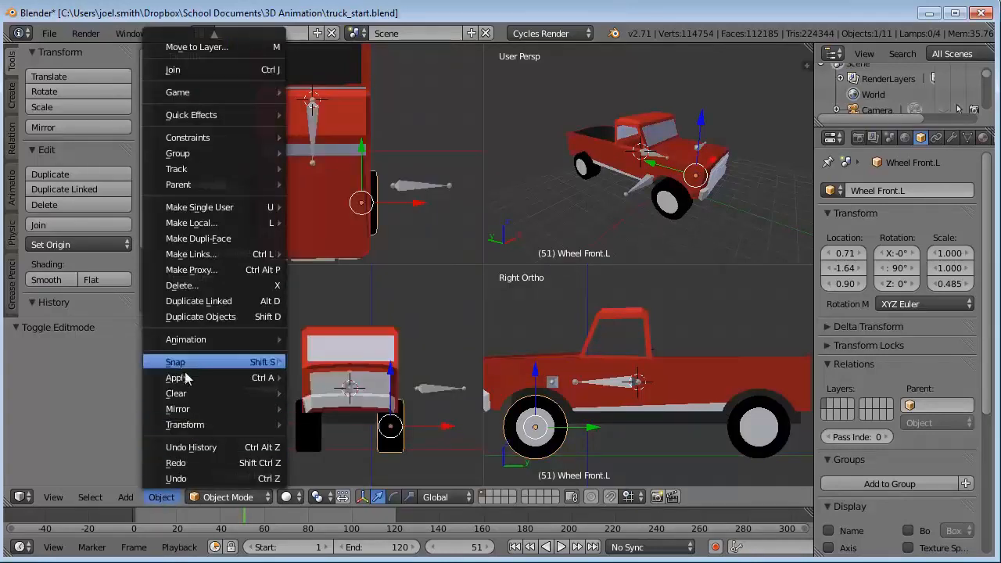
mouse_move(195, 363)
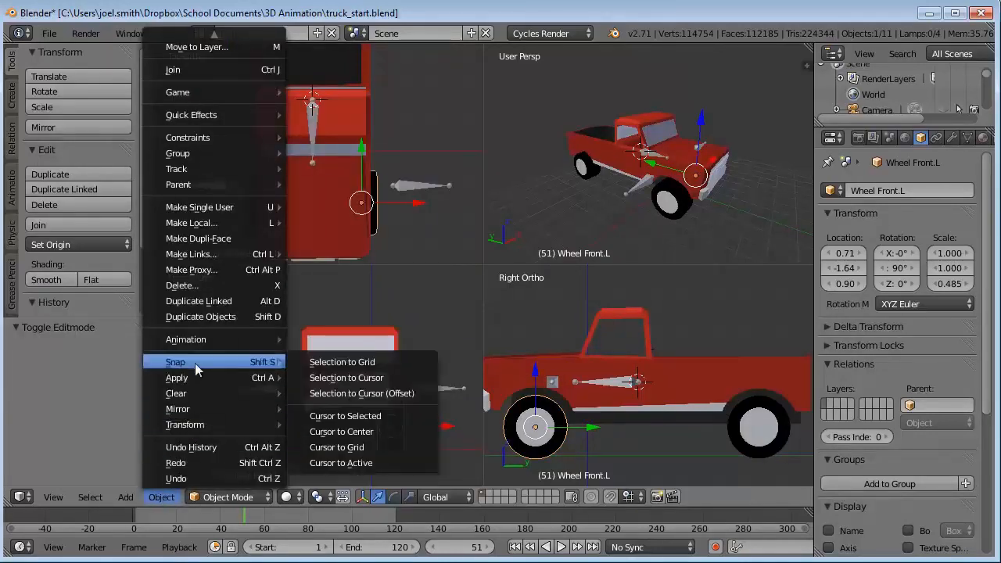
click(362, 418)
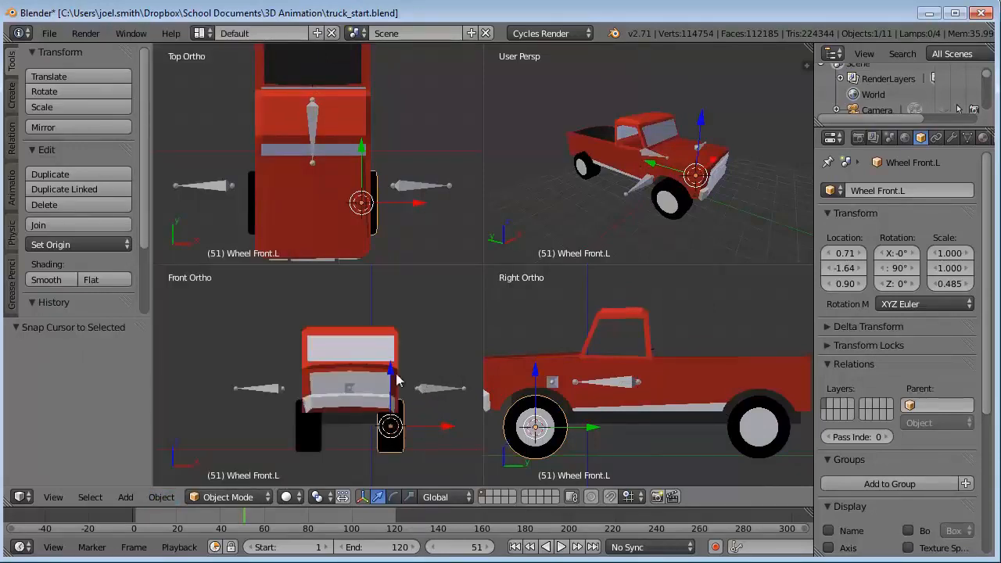
Put the armature back in Edit Mode and snap the left wheel bone to the 3D cursor at the wheel.
right_click(435, 399)
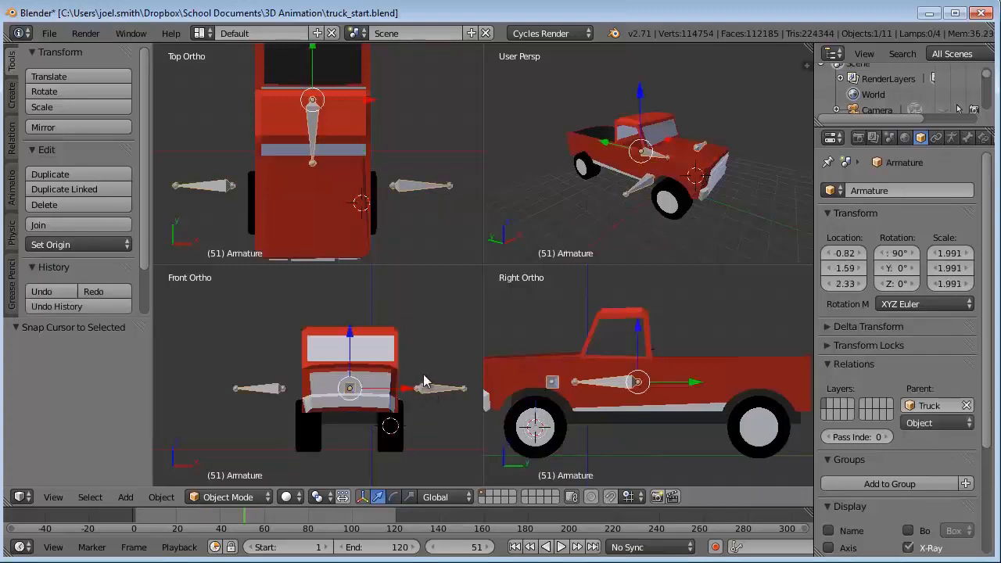
key(Tab)
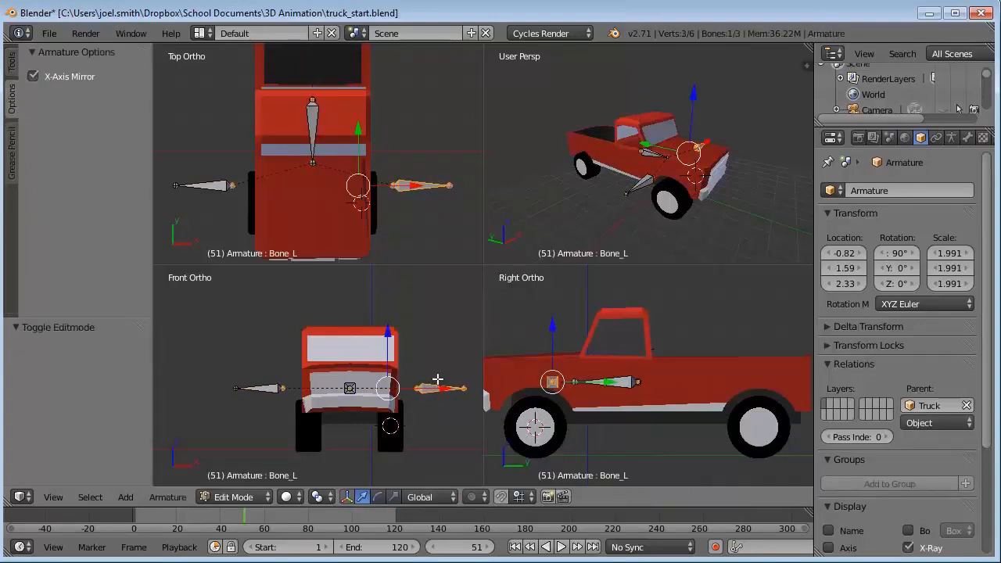
right_click(401, 184)
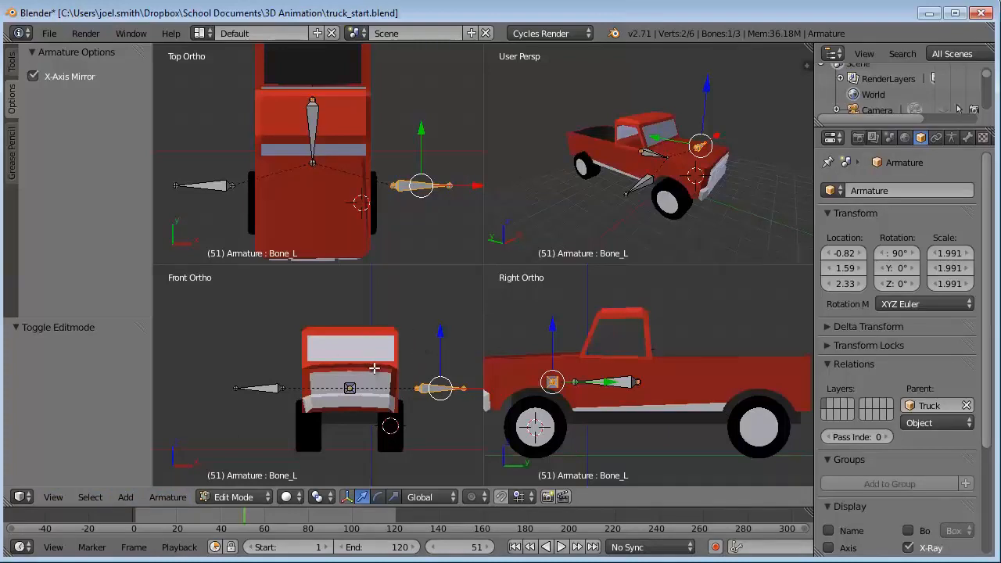
key(shift+s)
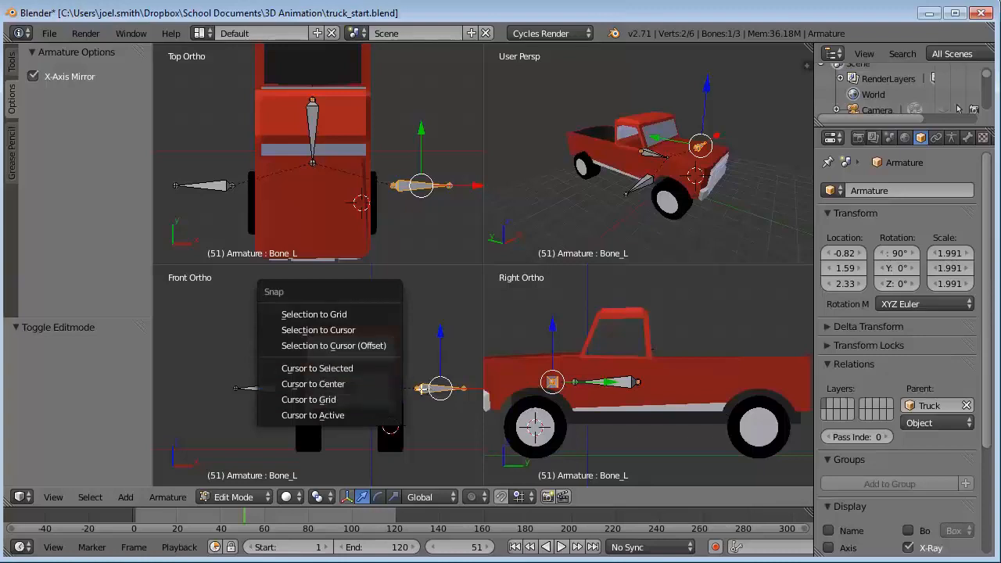
click(340, 329)
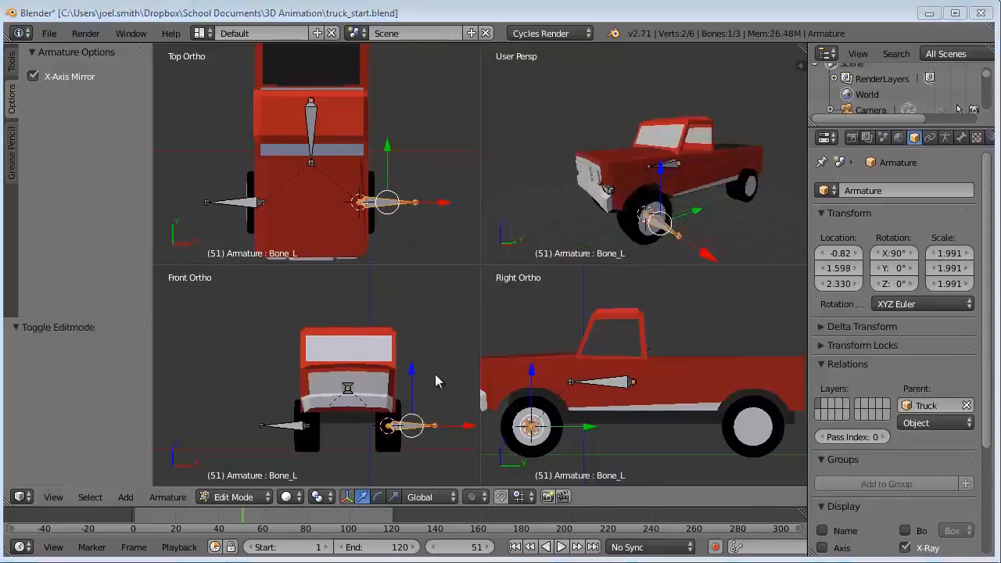
Put the armature in Pose Mode and add an Inverse Kinematics constraint with chain length 1 to the left wheel bone.
click(482, 11)
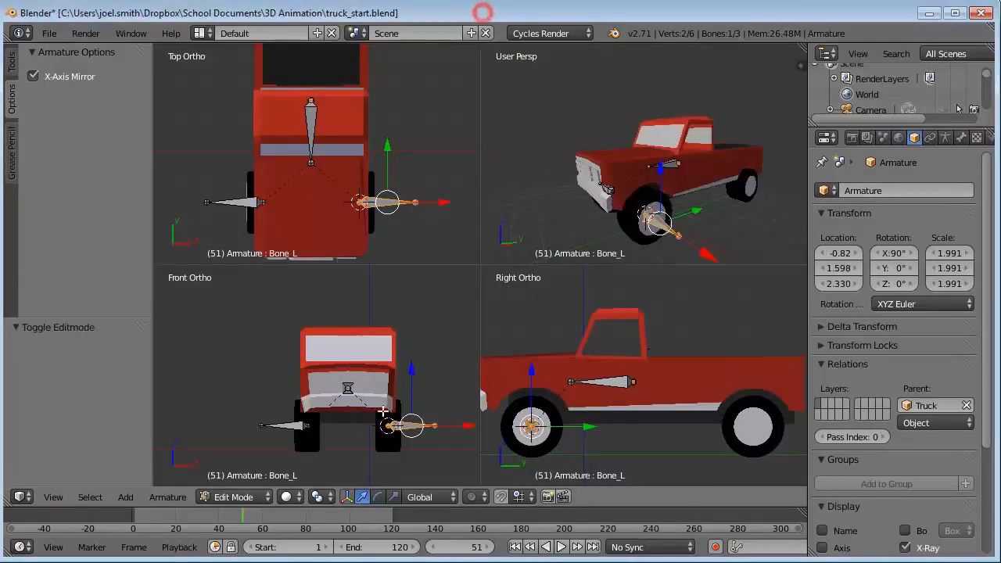
click(249, 497)
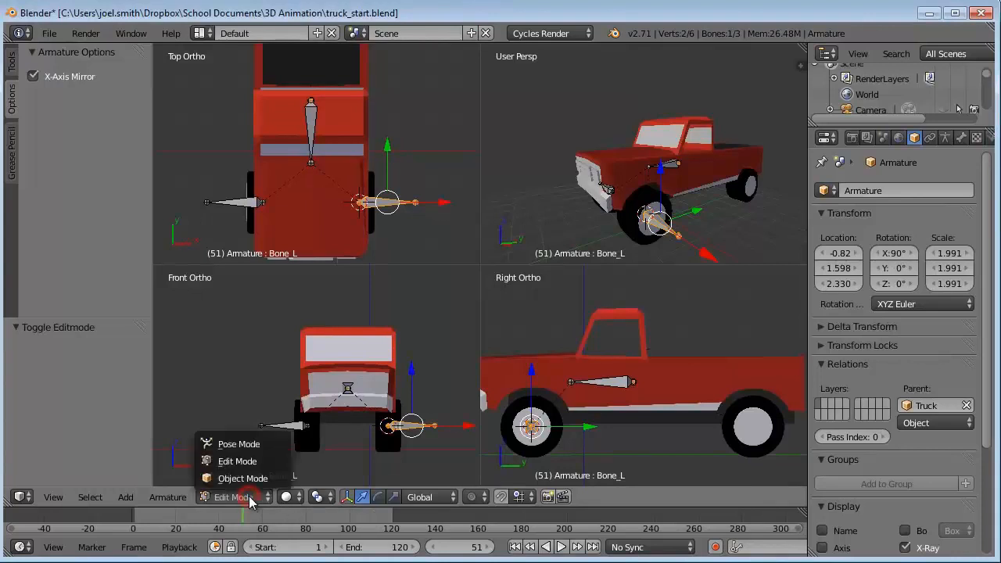
click(240, 444)
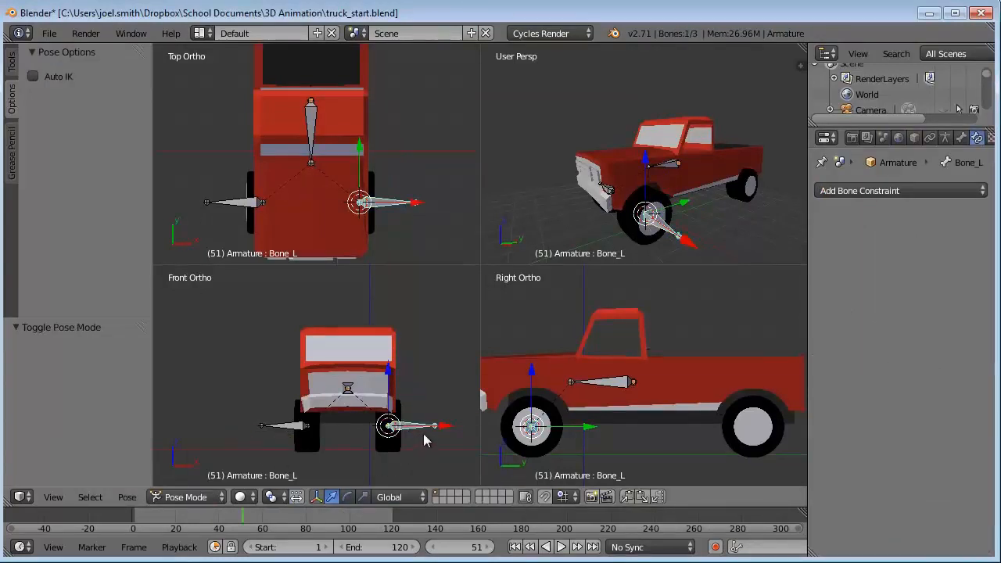
click(977, 139)
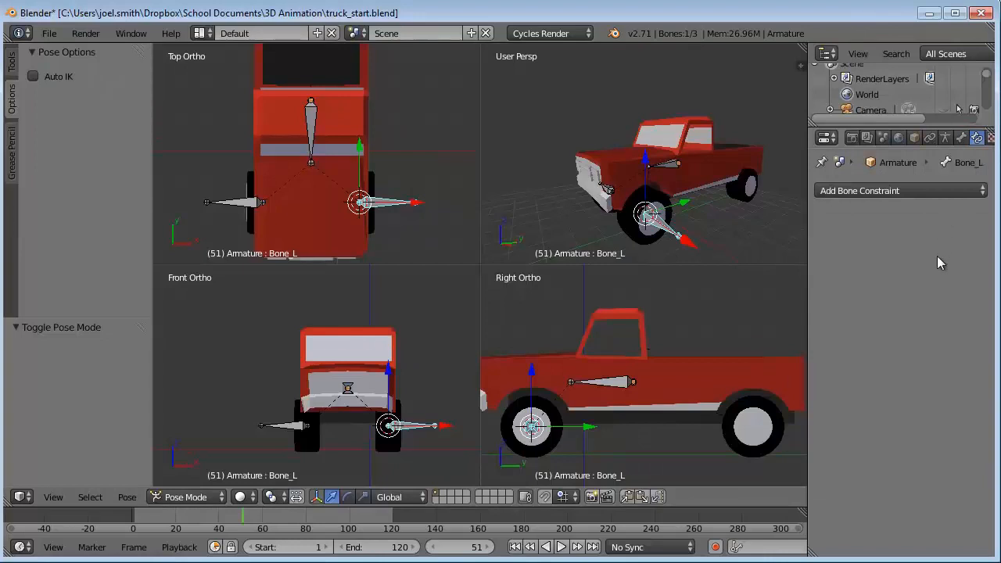
click(933, 191)
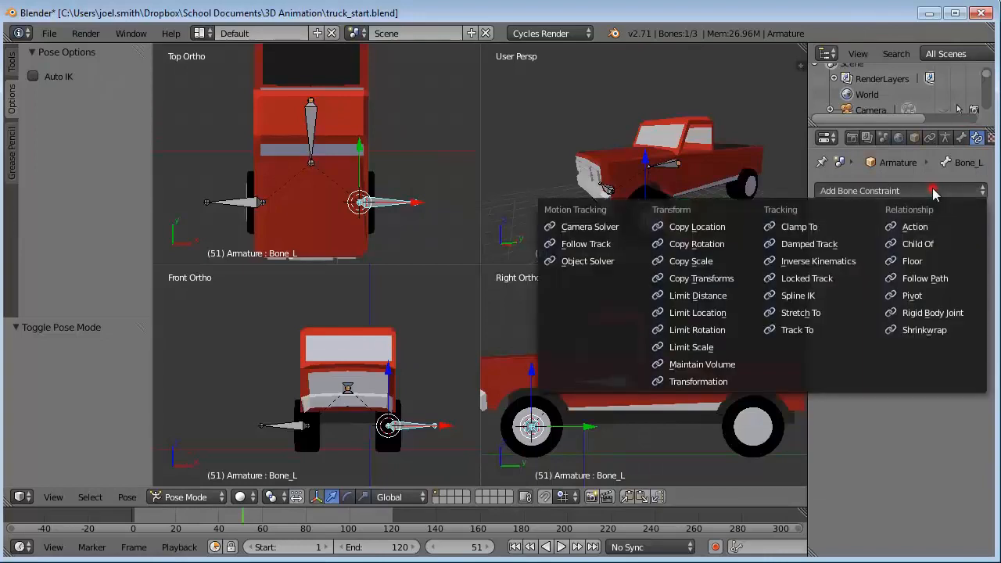
click(829, 265)
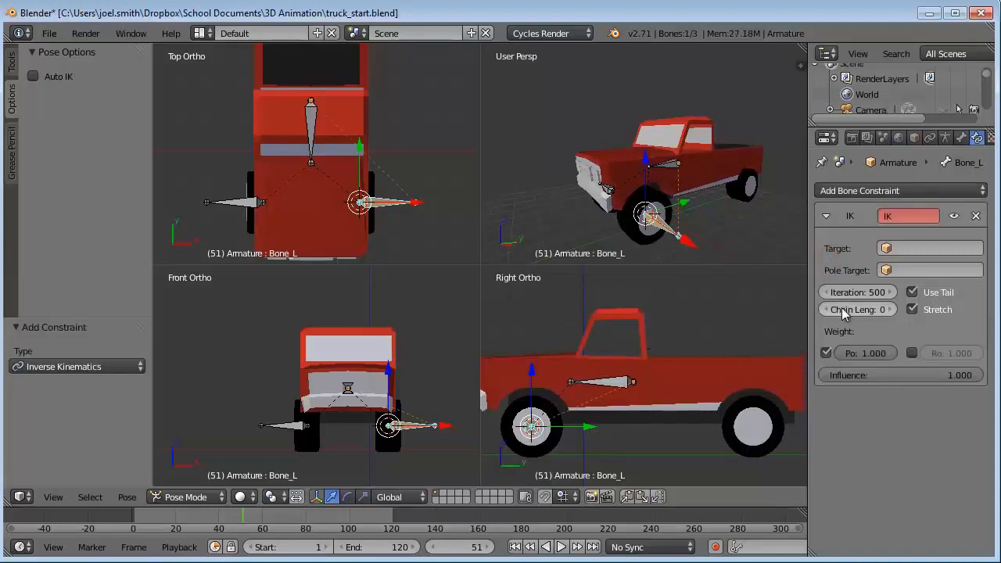
click(890, 309)
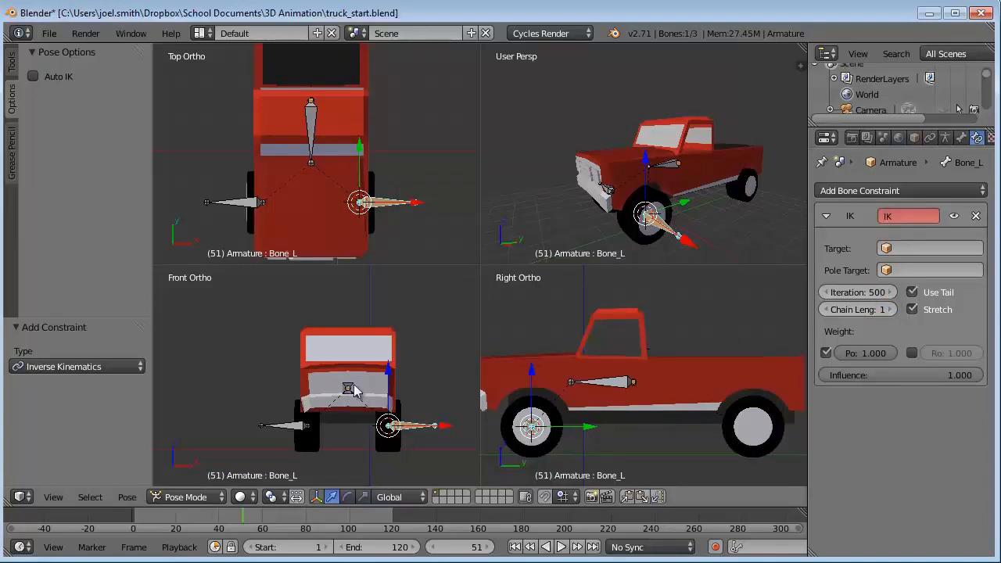
Lock the Y and Z axes in the left wheel bone's Inverse Kinematics settings.
click(962, 138)
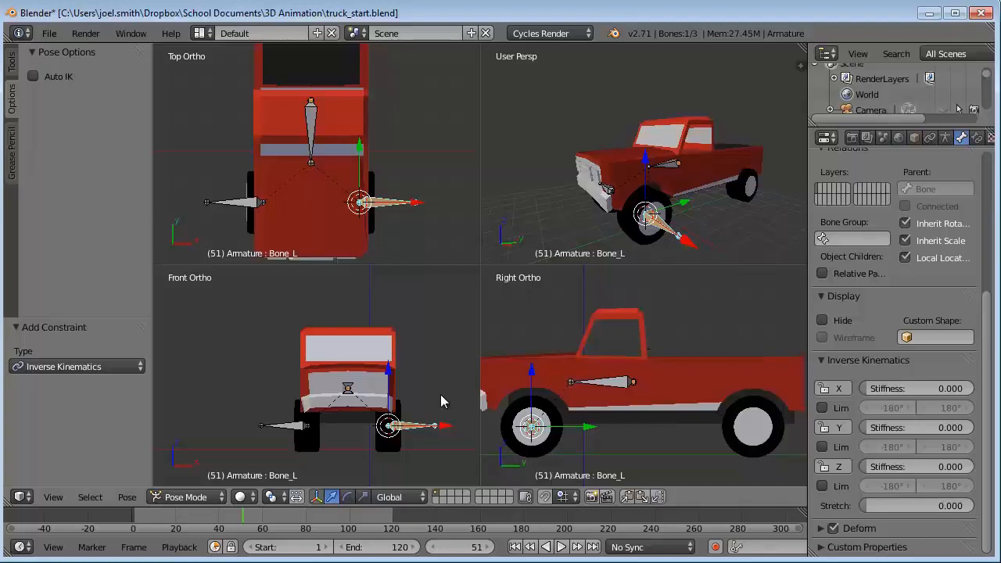
click(840, 429)
click(840, 467)
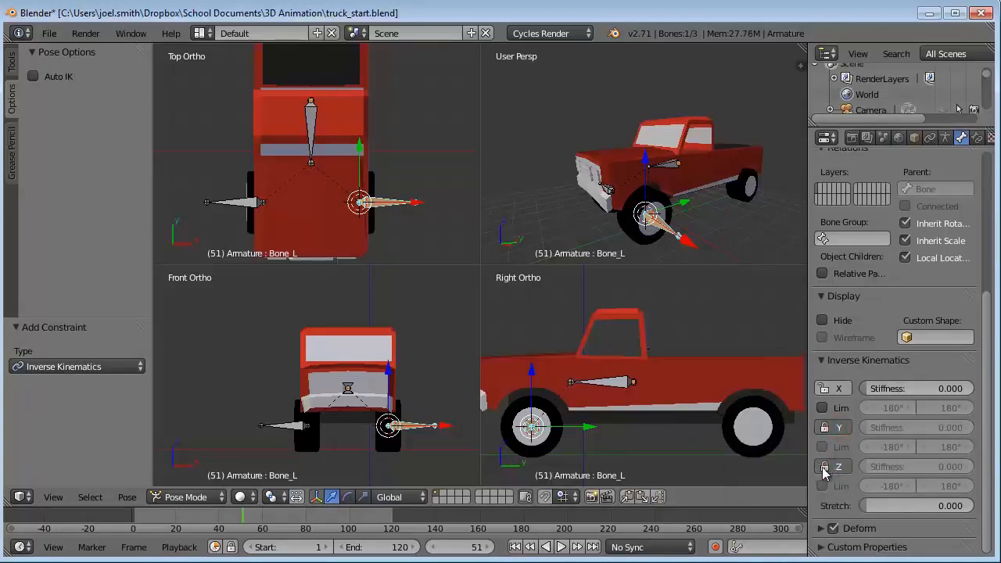
Limit the left wheel bone's IK rotation on the X axis to between -50° and 50°.
click(823, 408)
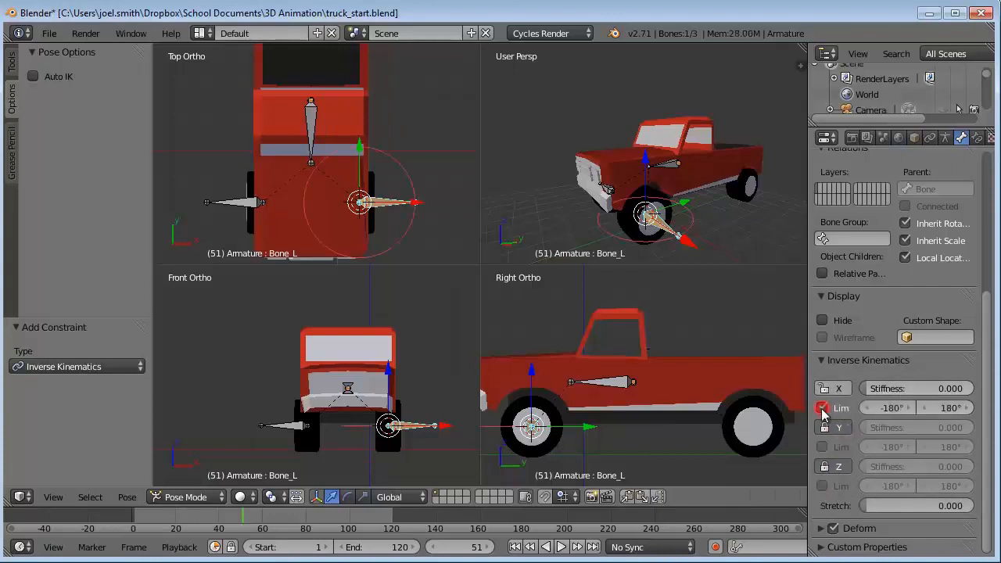
click(892, 407)
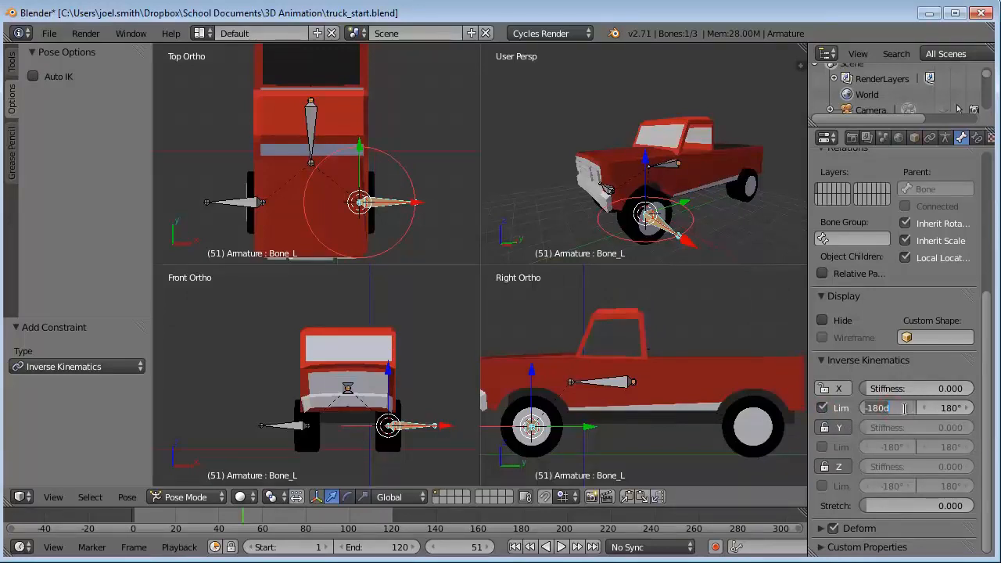
key(BackSpace)
text(-50)
key(Return)
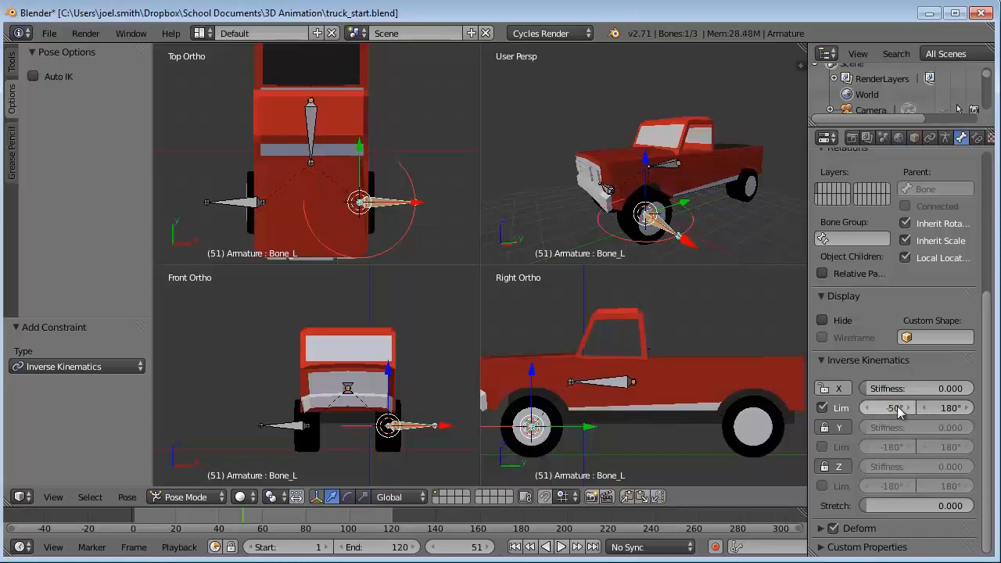
click(950, 408)
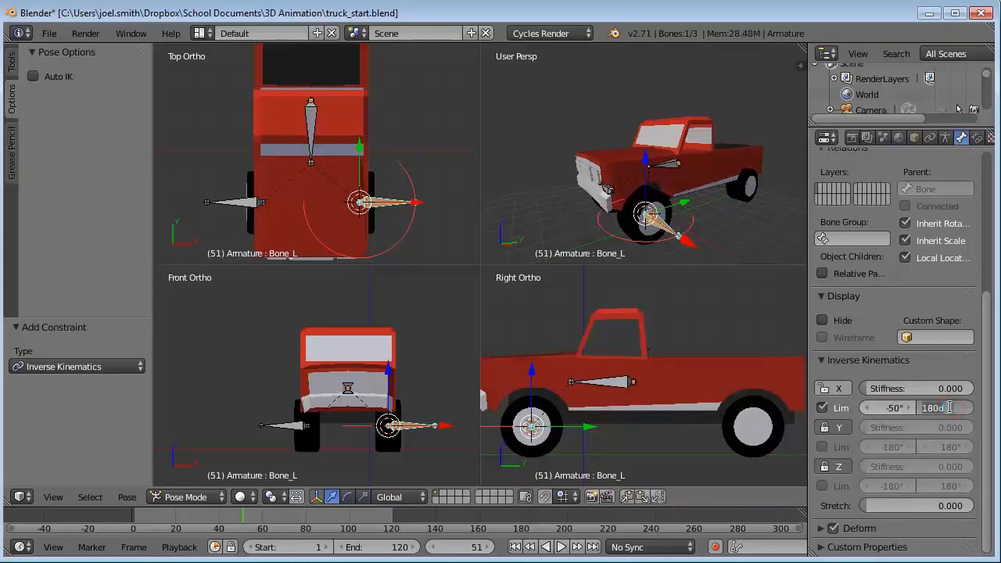
text(50)
key(Return)
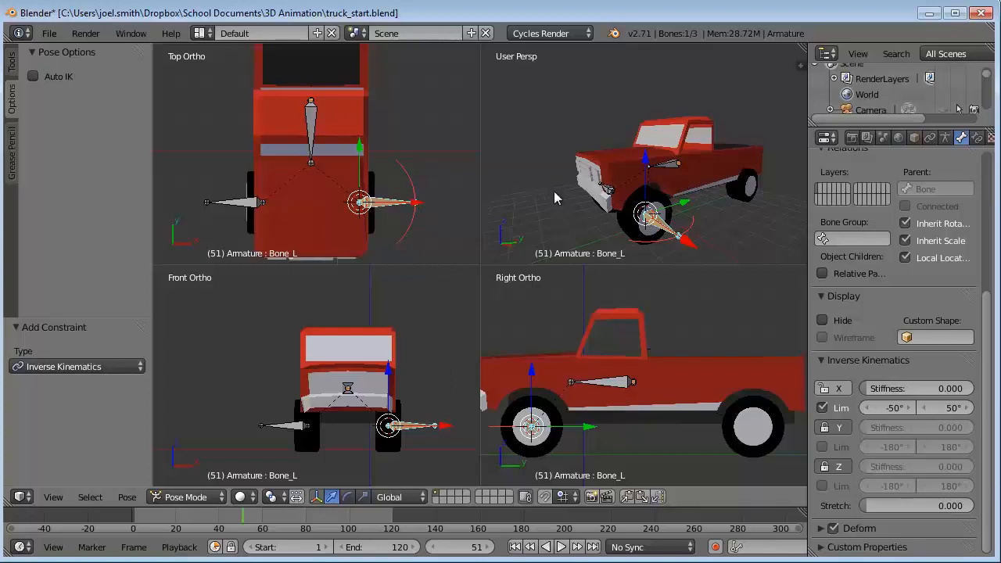
Test the left wheel bone's rotation limits by moving it in the perspective view, and undo the move.
key(g)
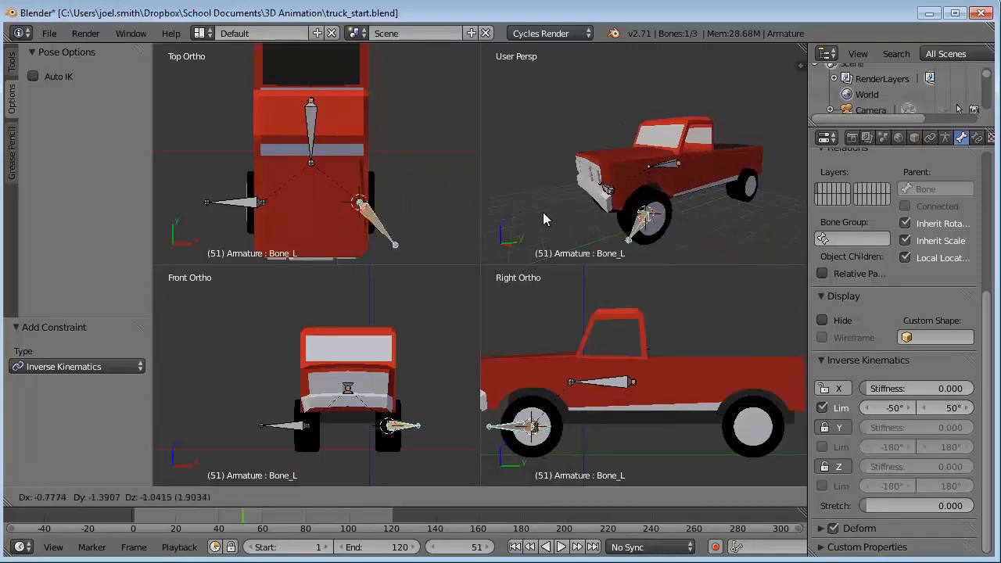
click(622, 203)
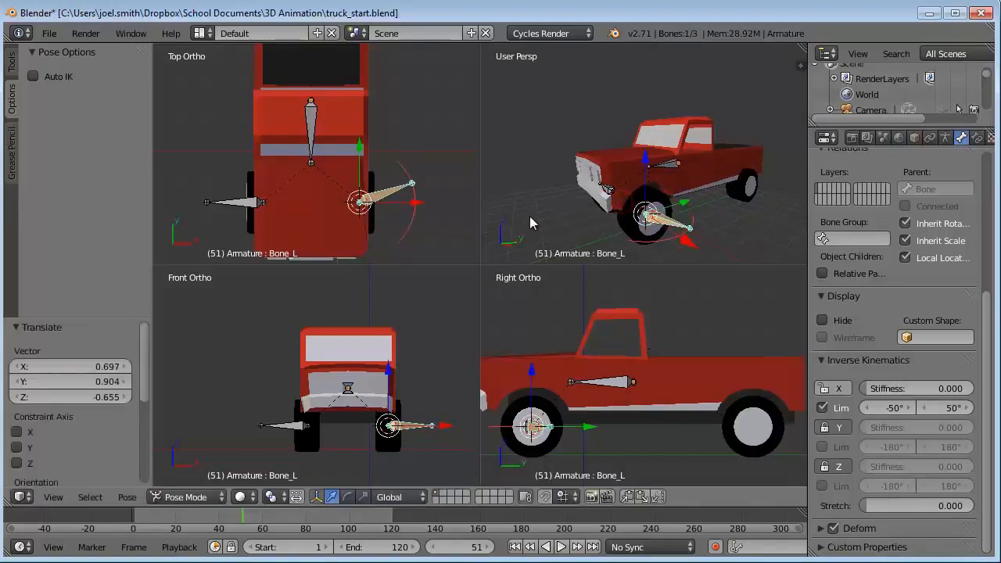
key(ctrl+z)
key(ctrl+z)
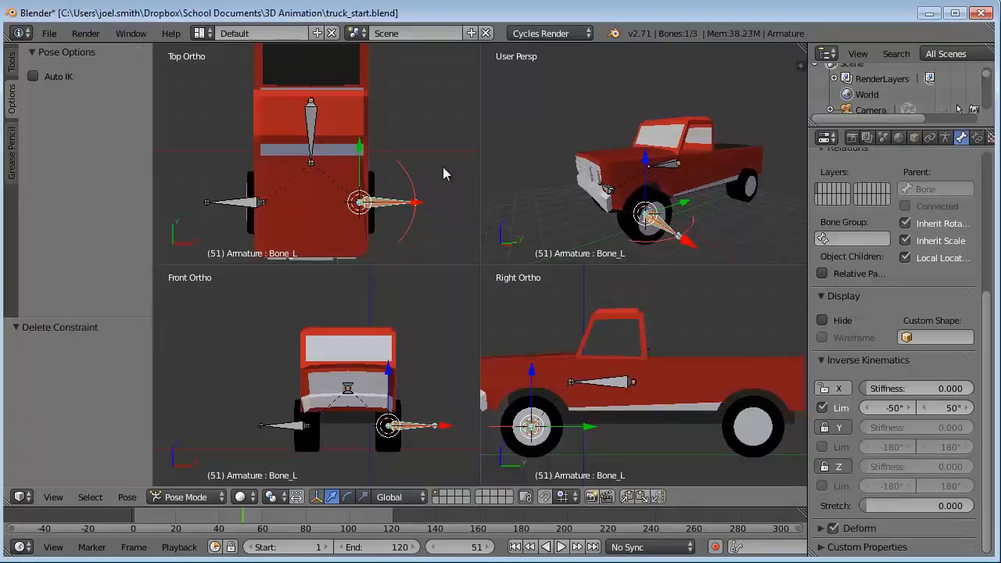
Add a Copy Rotation constraint to the right front wheel bone.
right_click(249, 205)
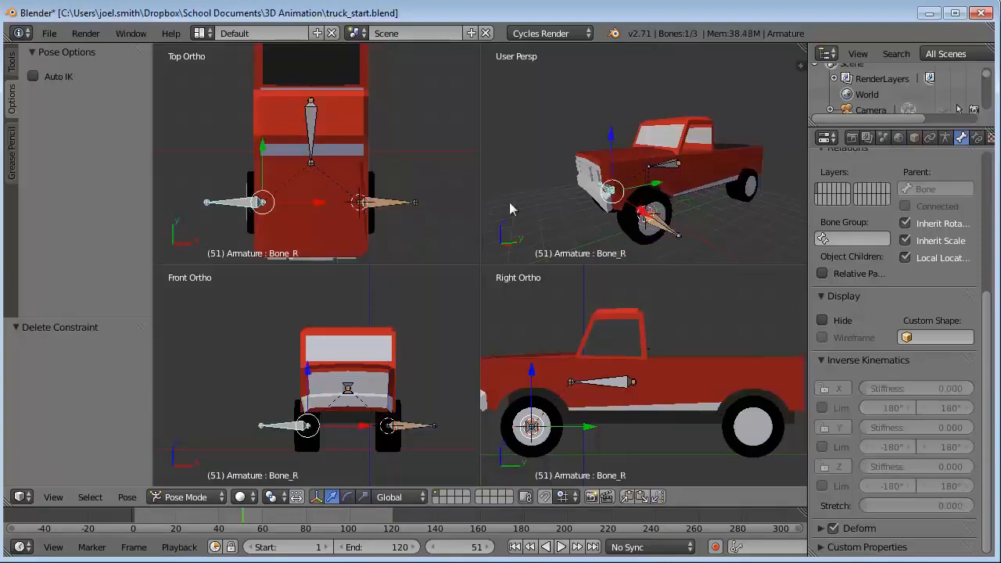
click(978, 137)
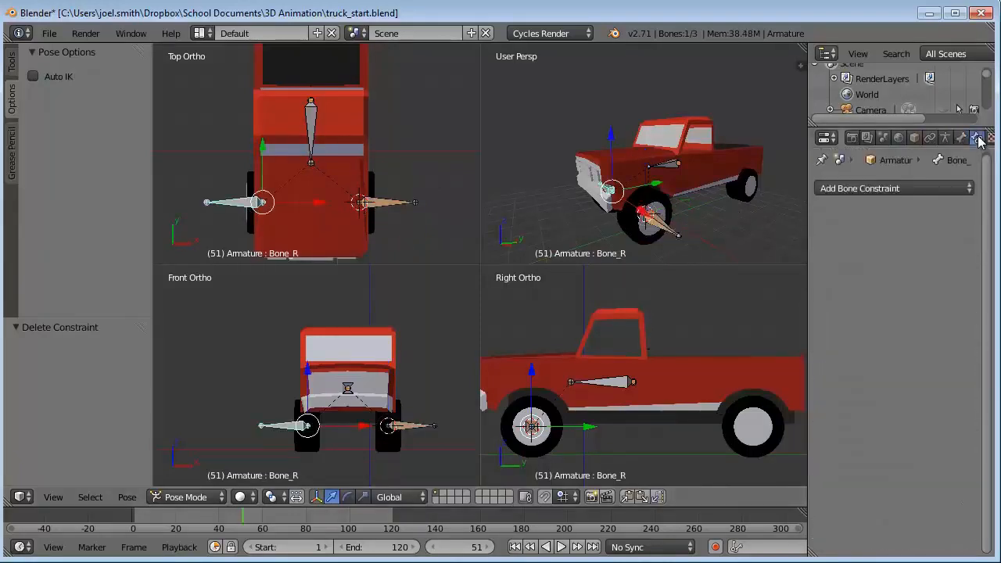
click(936, 187)
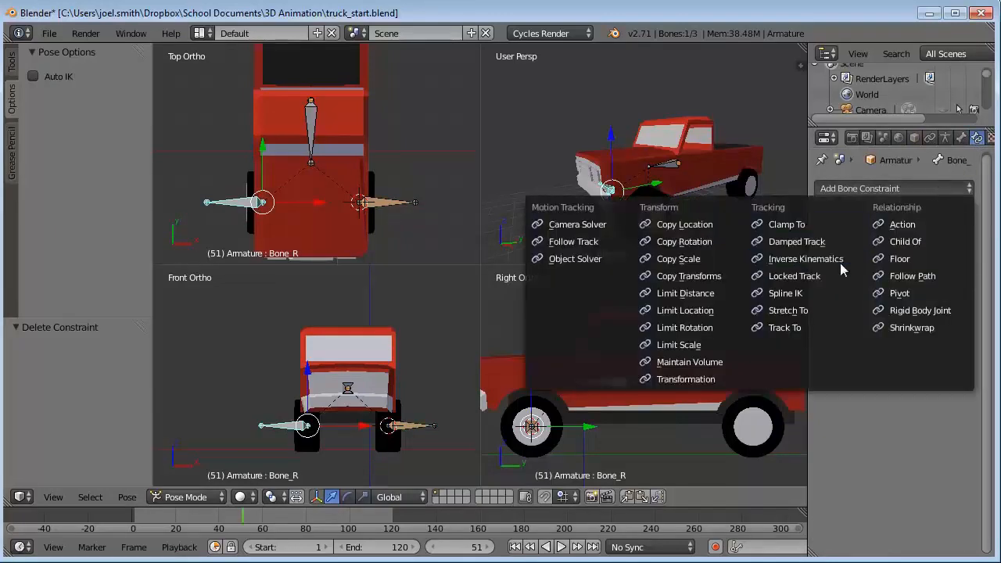
click(902, 186)
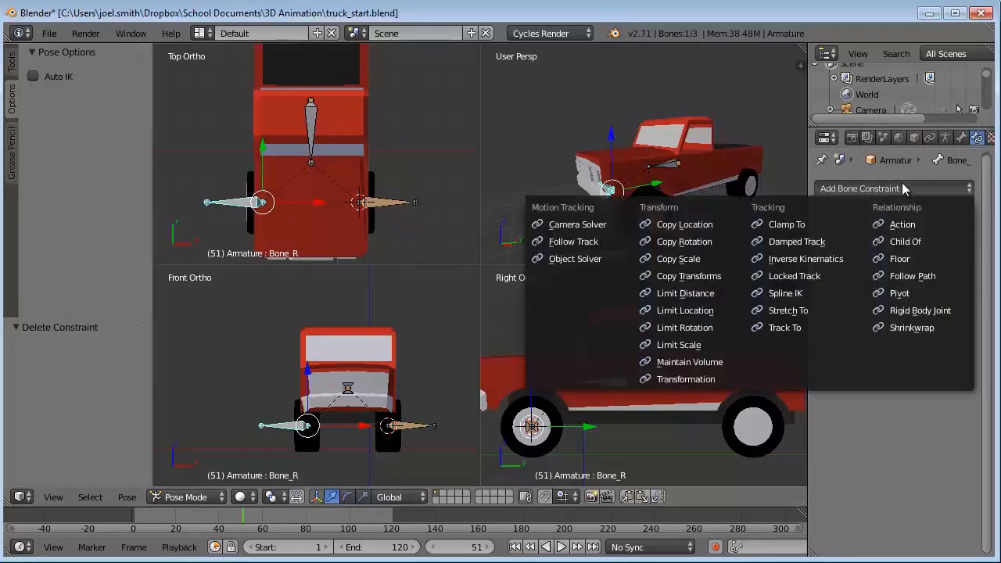
click(681, 241)
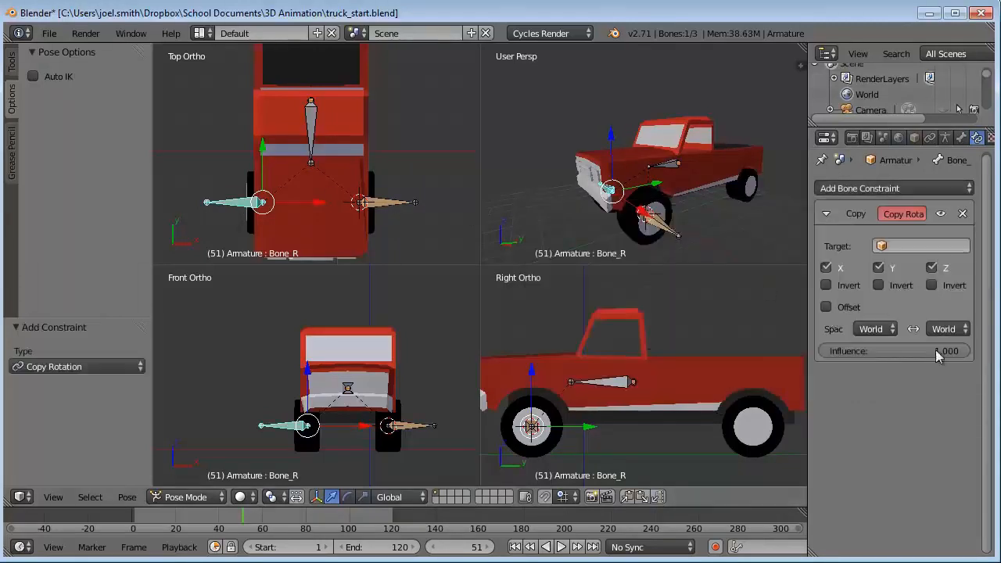
Target the Copy Rotation constraint at the Armature's Bone_L so the right wheel bone follows the left one.
click(919, 244)
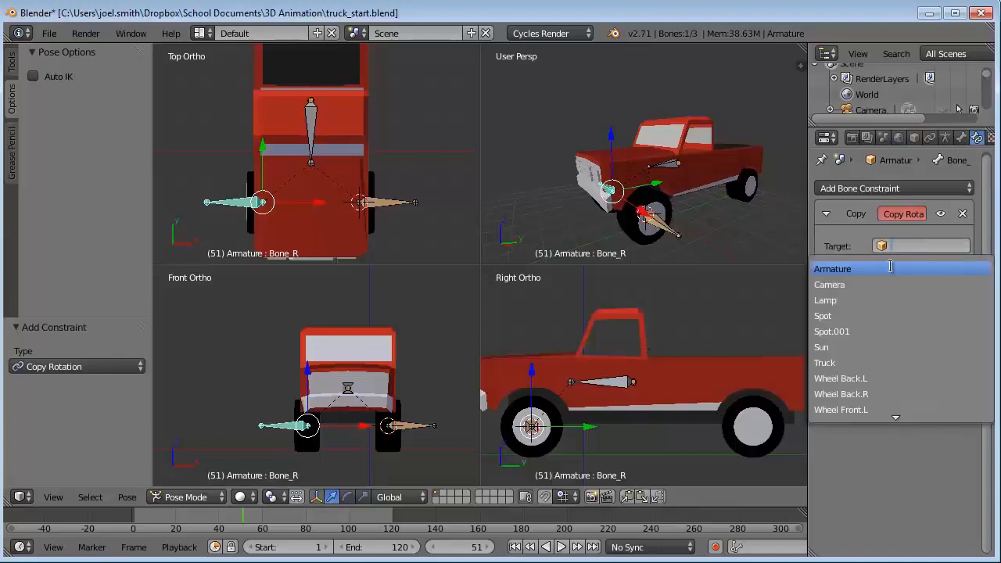
click(890, 268)
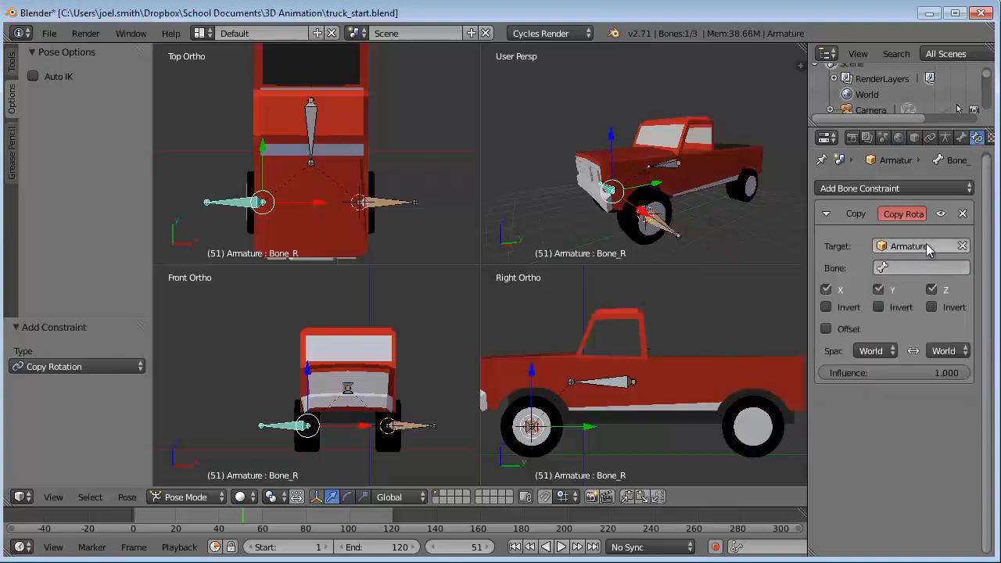
click(930, 268)
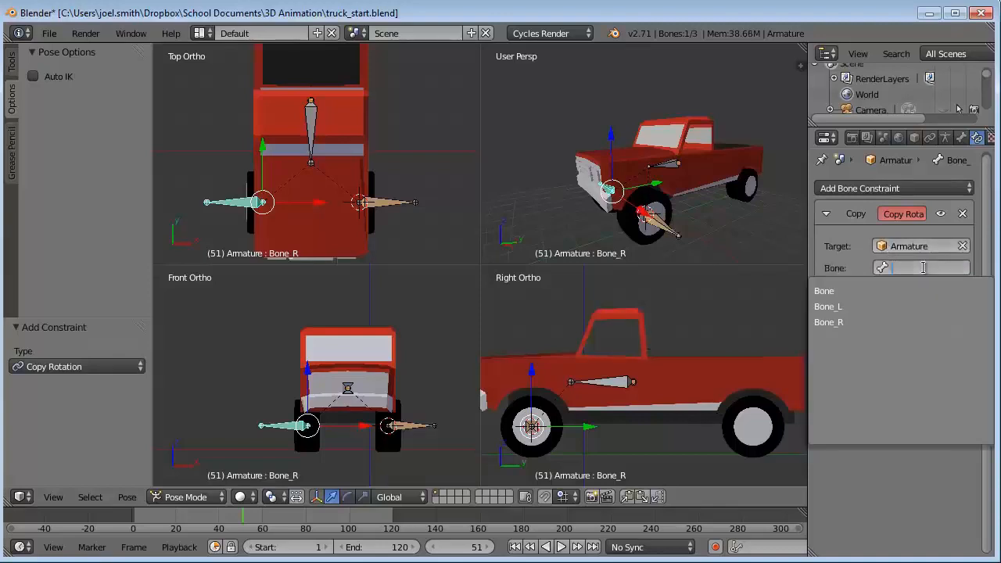
click(885, 311)
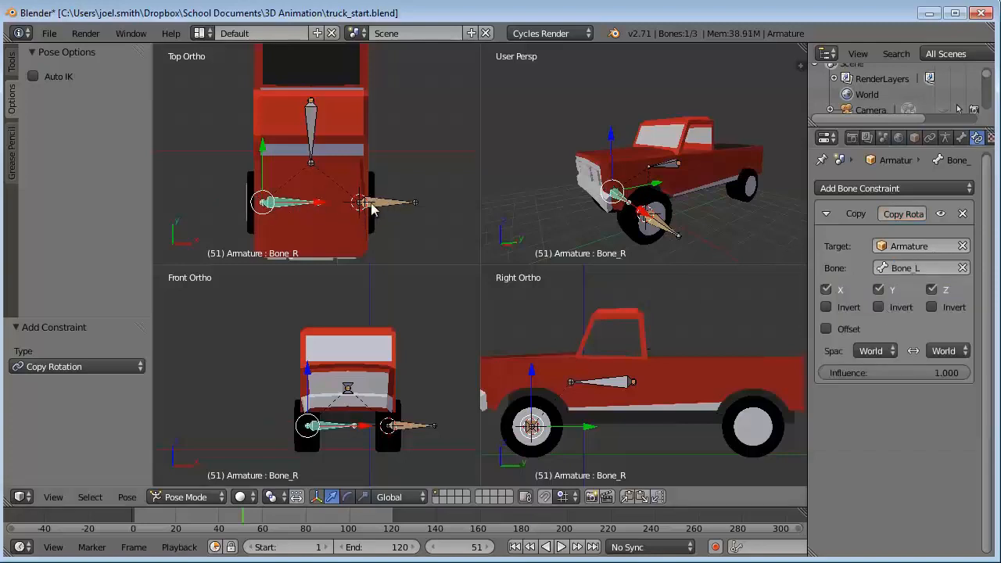
Test the copied rotation by moving the left wheel bone in the top view, and undo the move.
right_click(396, 205)
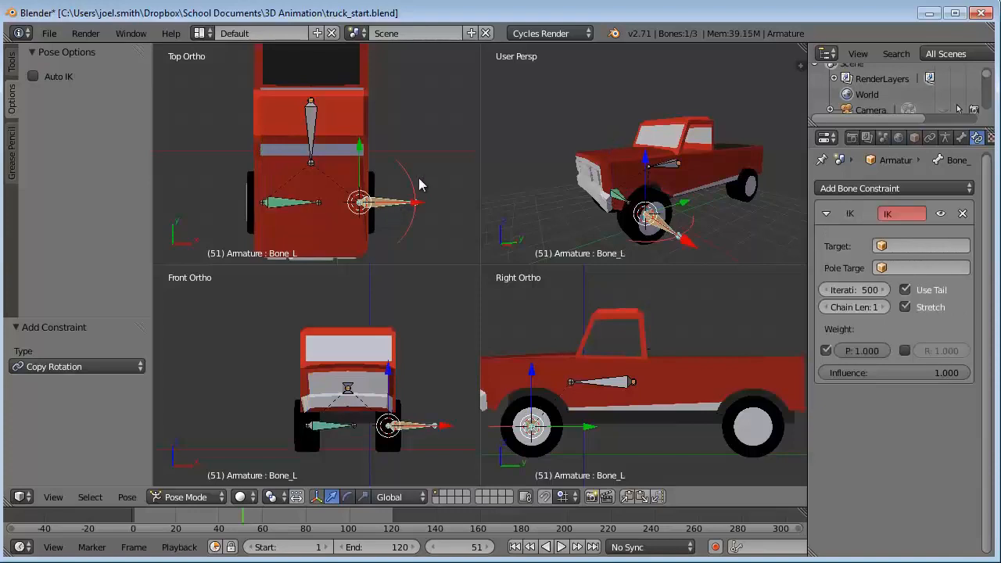
key(g)
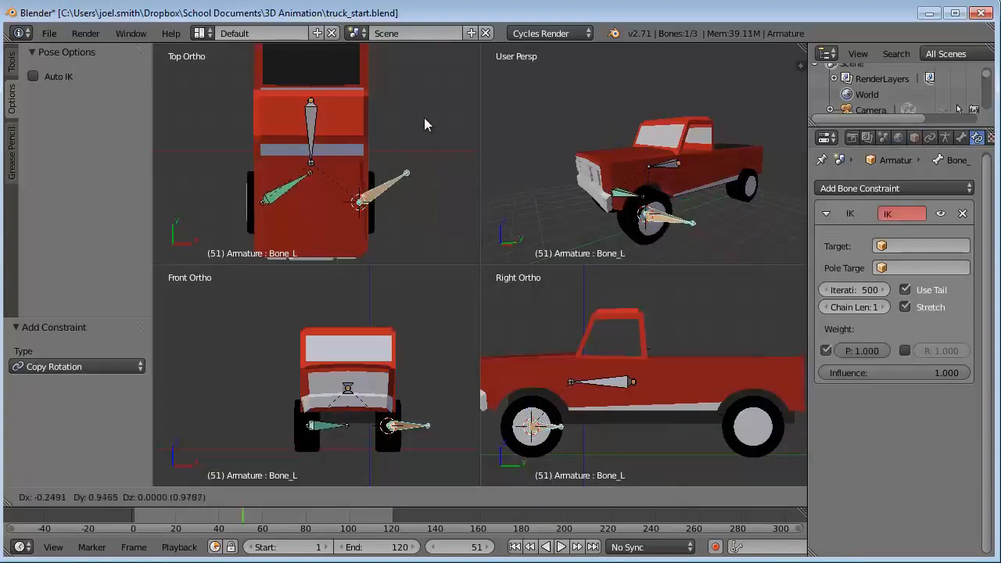
click(416, 178)
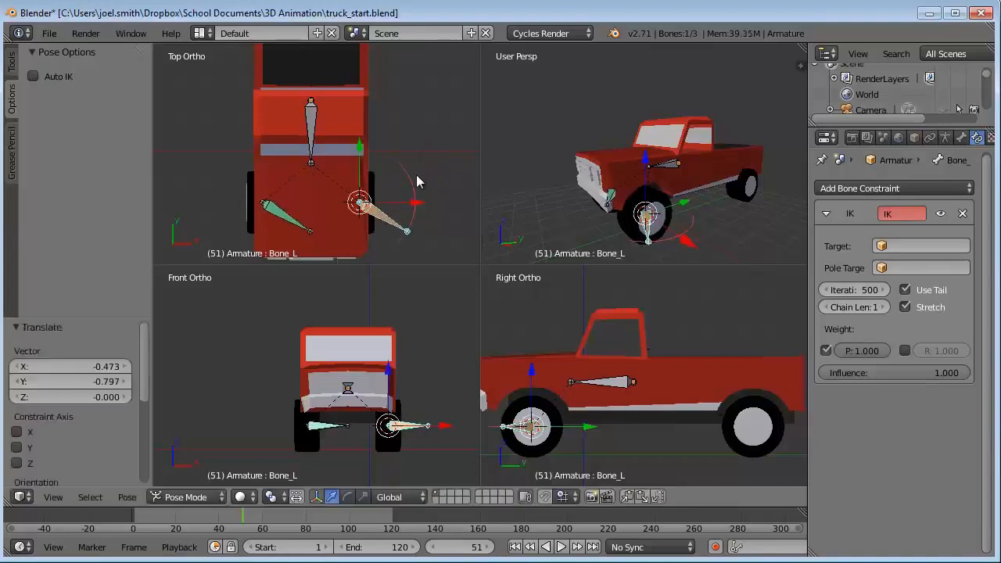
key(ctrl+z)
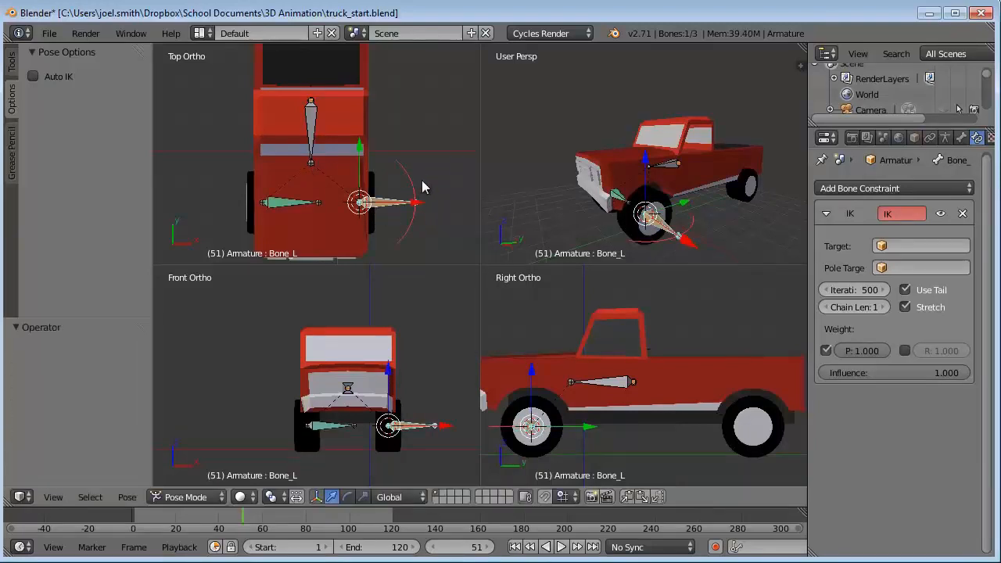
Parent the right front wheel to the right wheel bone using the Bone parent type.
right_click(281, 210)
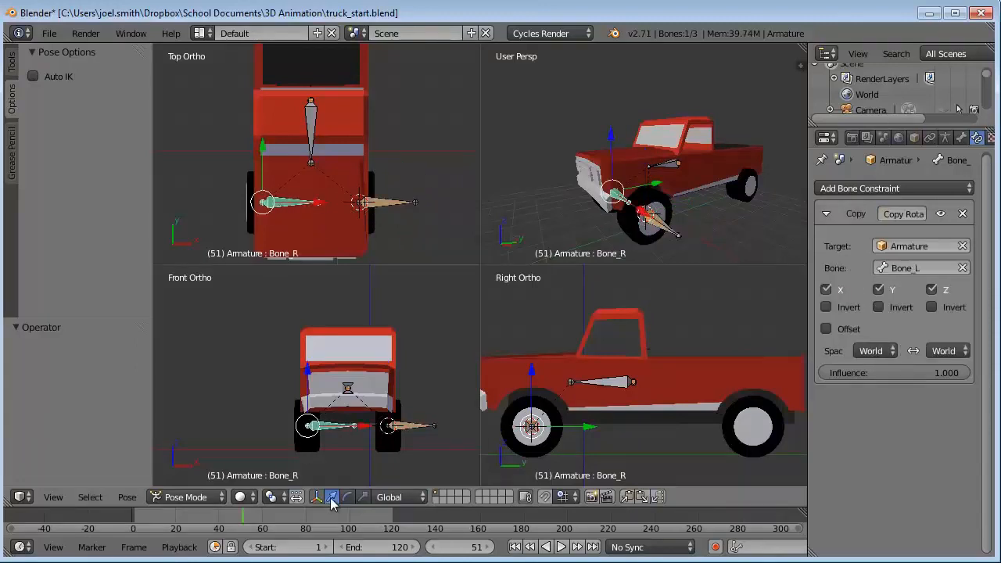
right_click(310, 448)
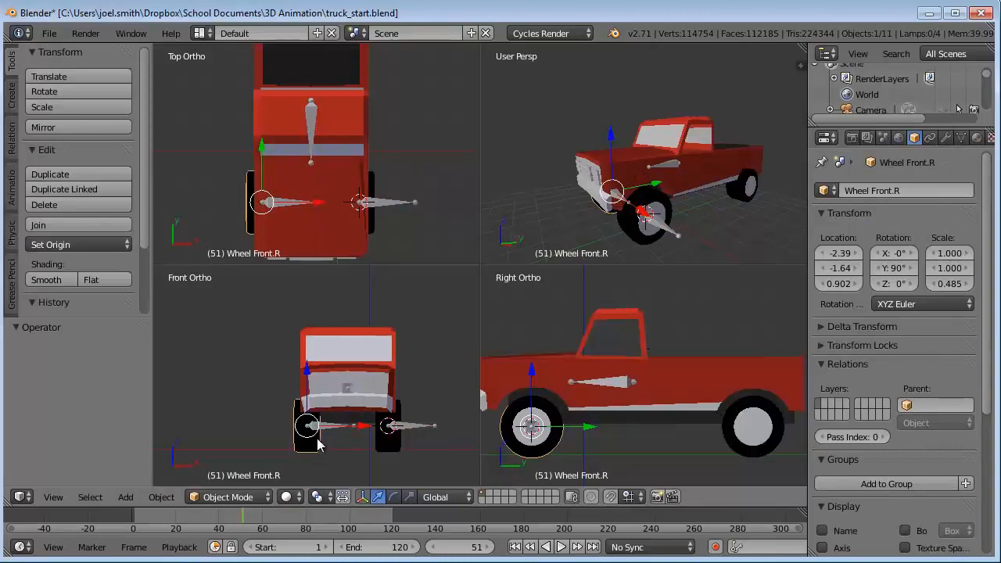
key(ctrl+z)
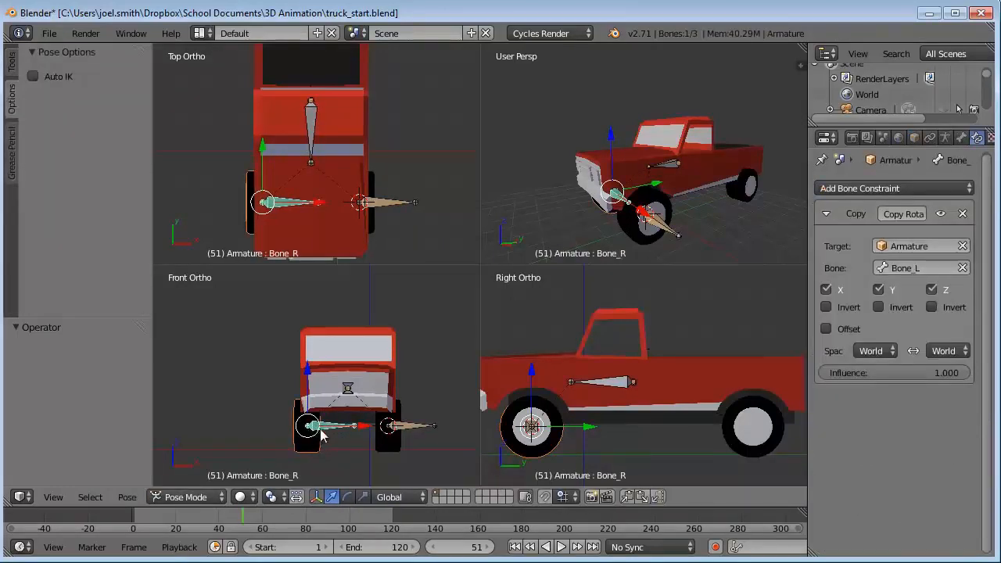
key(ctrl+p)
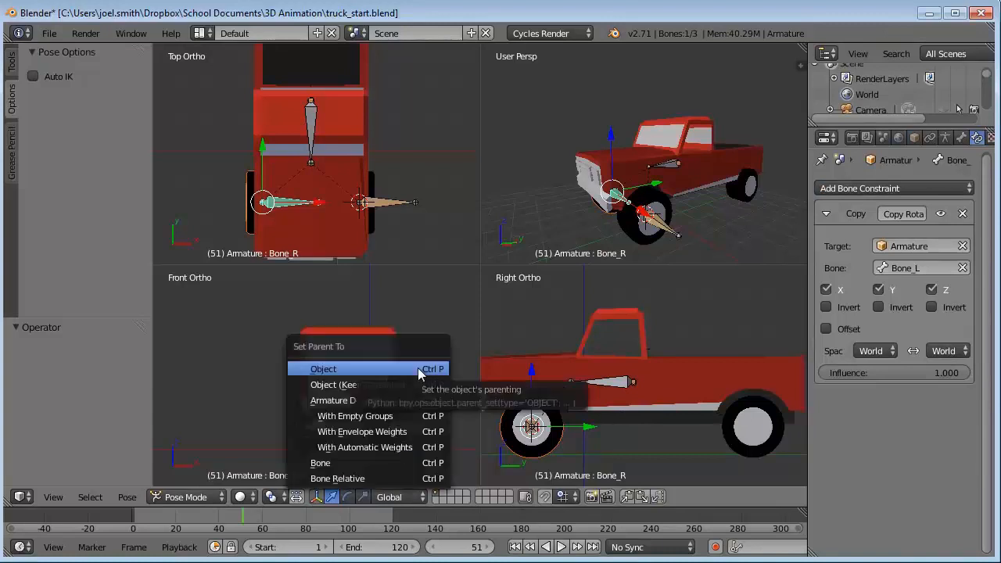
click(357, 464)
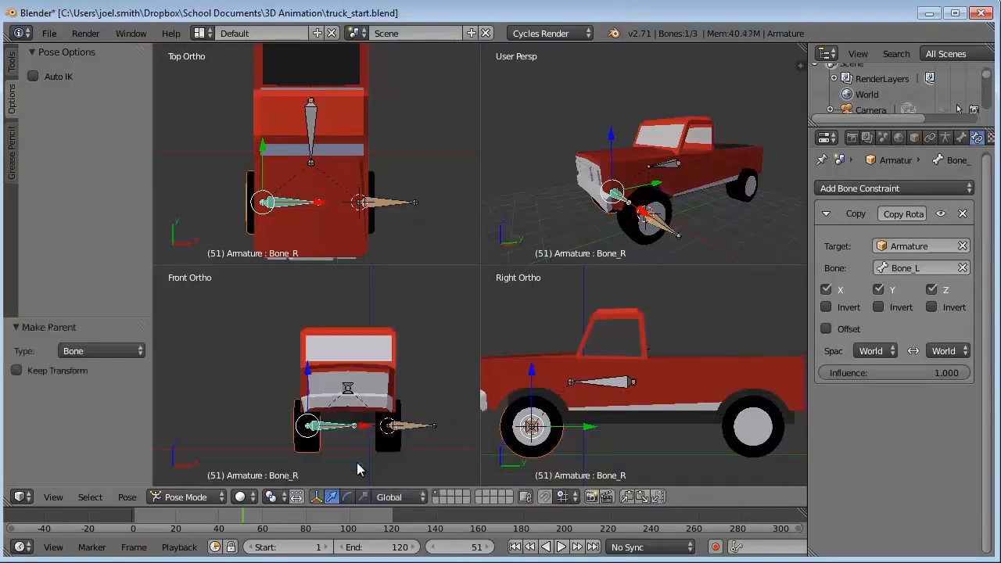
Parent the left front wheel to the left wheel bone using the Bone parent type.
click(387, 452)
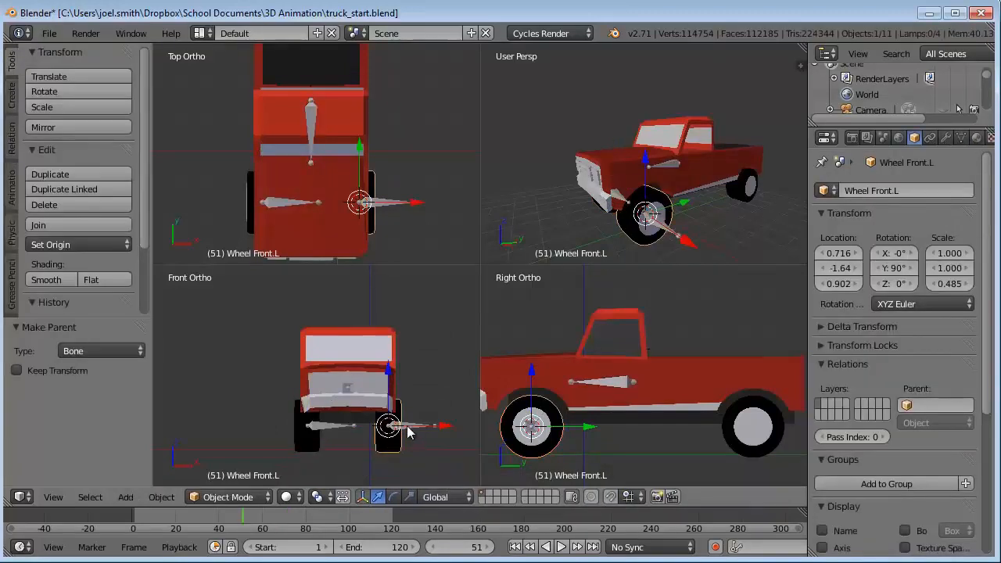
shift+right_click(407, 426)
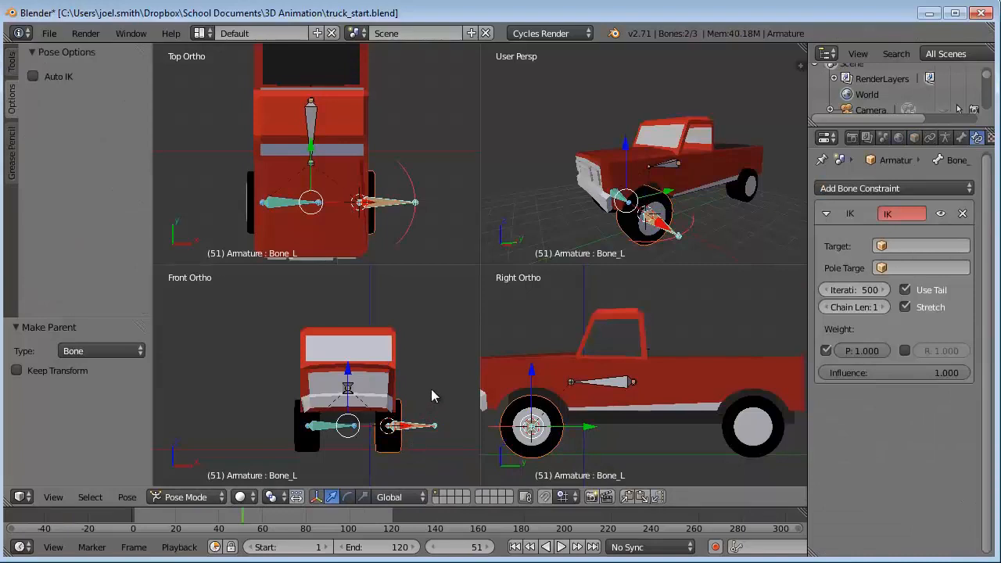
key(ctrl+p)
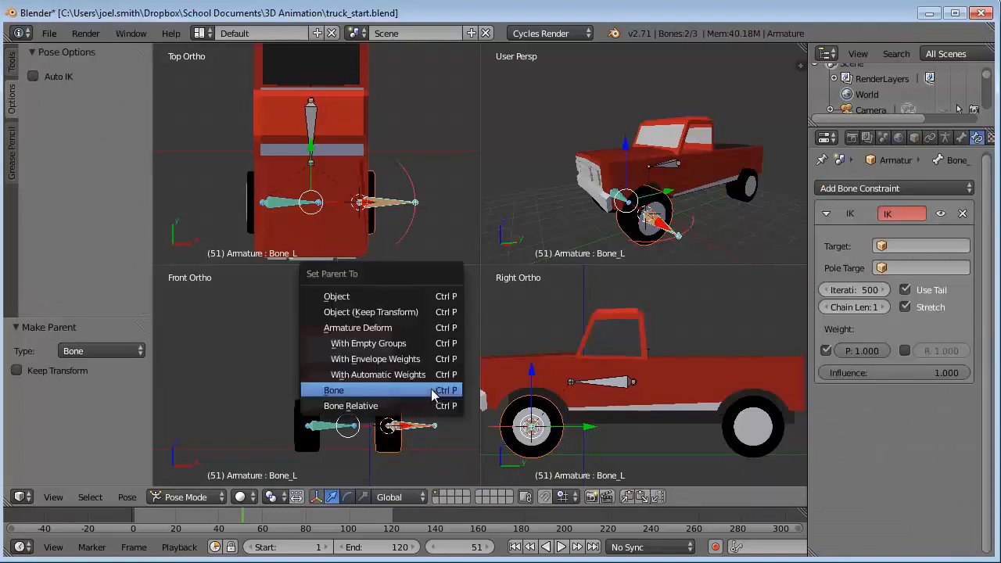
click(359, 391)
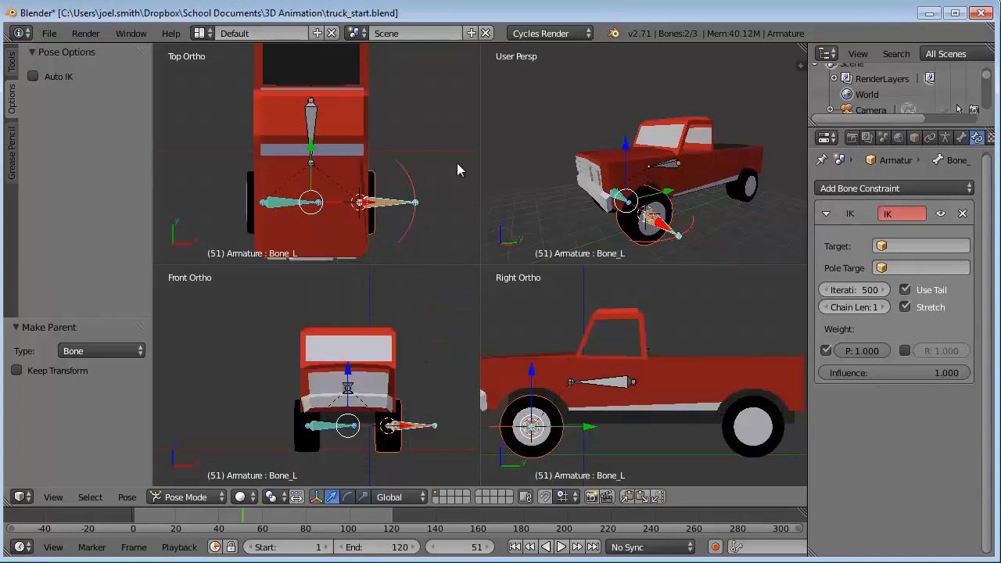
Try moving both front wheel bones together in the top view, and undo the move.
key(g)
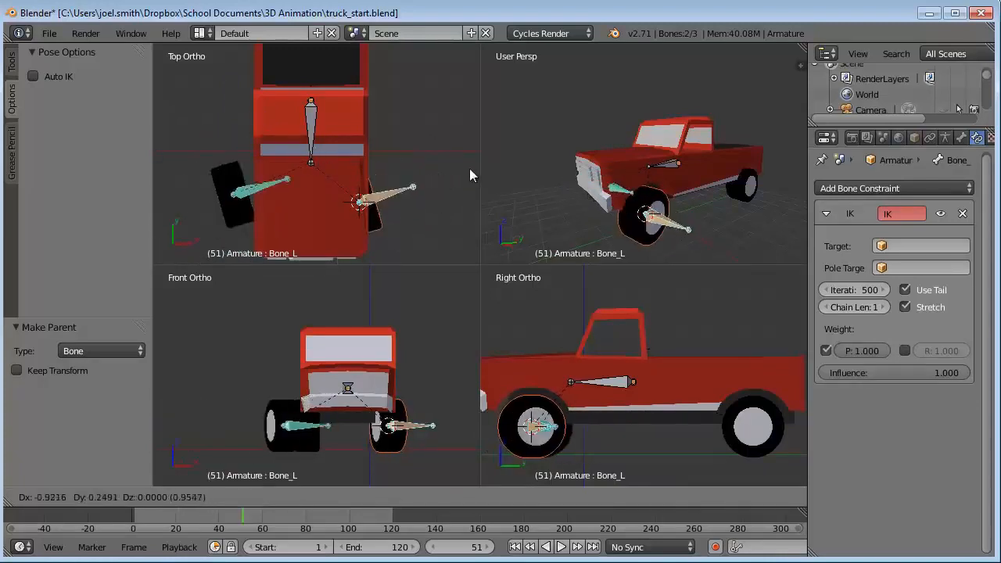
click(450, 183)
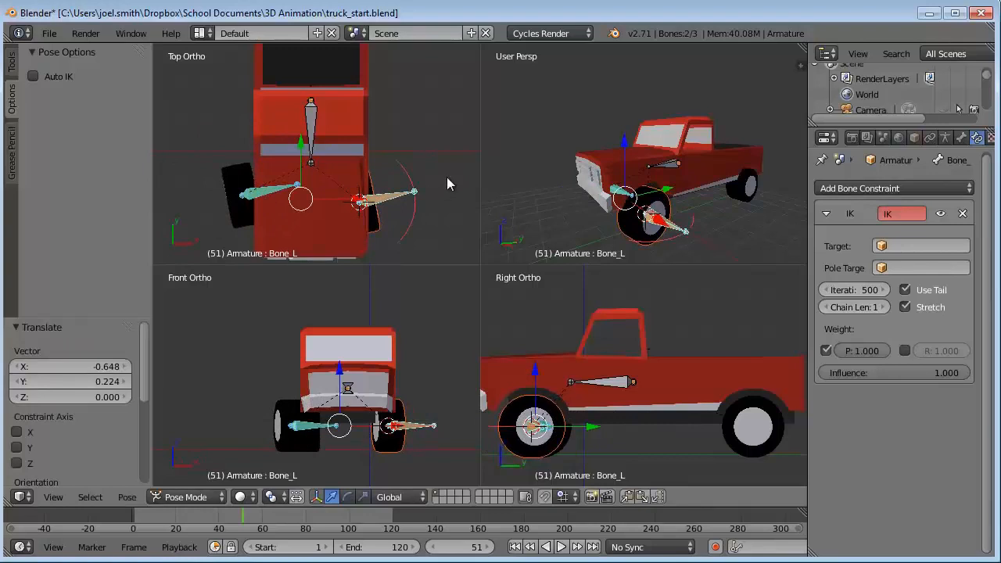
key(ctrl+z)
key(ctrl+z)
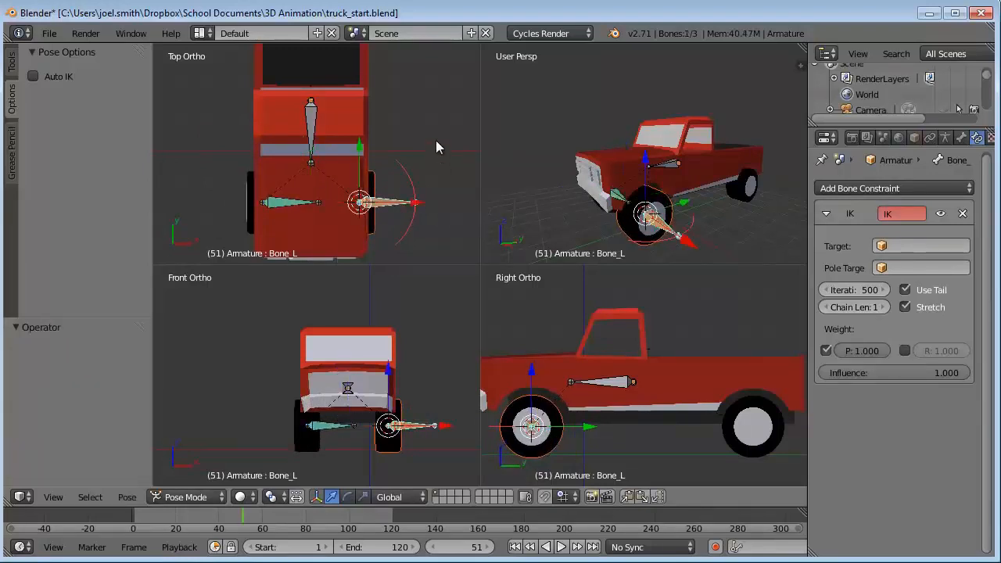
Turn both front wheels by moving only the left wheel bone in the top view, and switch from quad view to a single perspective view.
key(g)
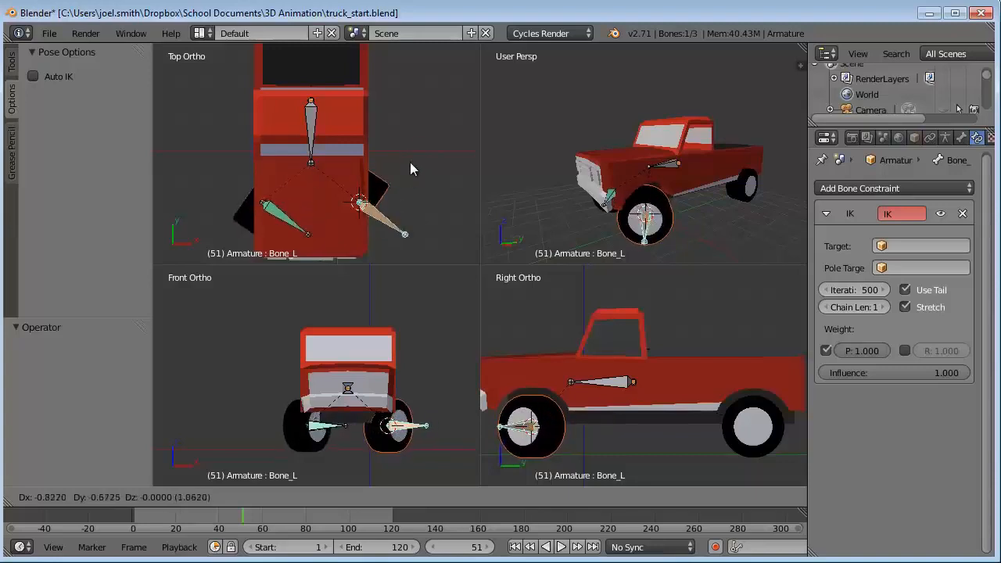
click(416, 119)
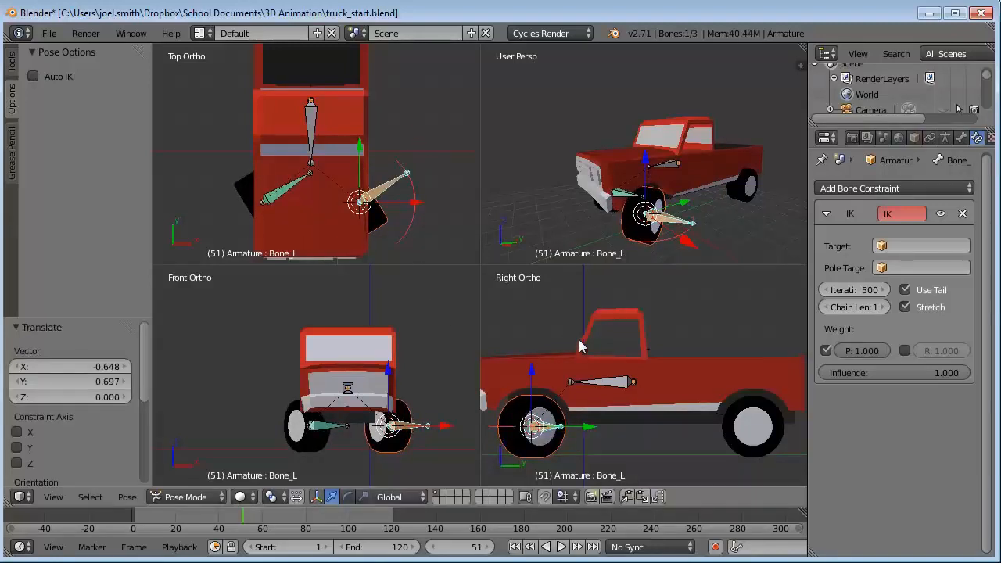
key(ctrl+alt+q)
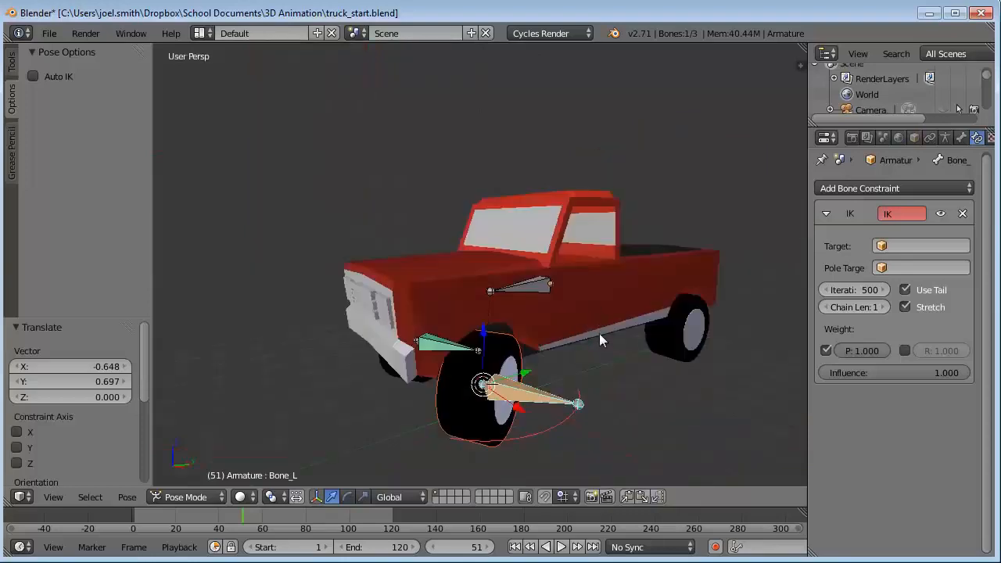
Steer the front wheels in perspective by moving the left wheel bone about 0.163 along the Y axis, and start another free move.
middle_drag(599, 333, 610, 357)
scroll(612, 337, down, 4)
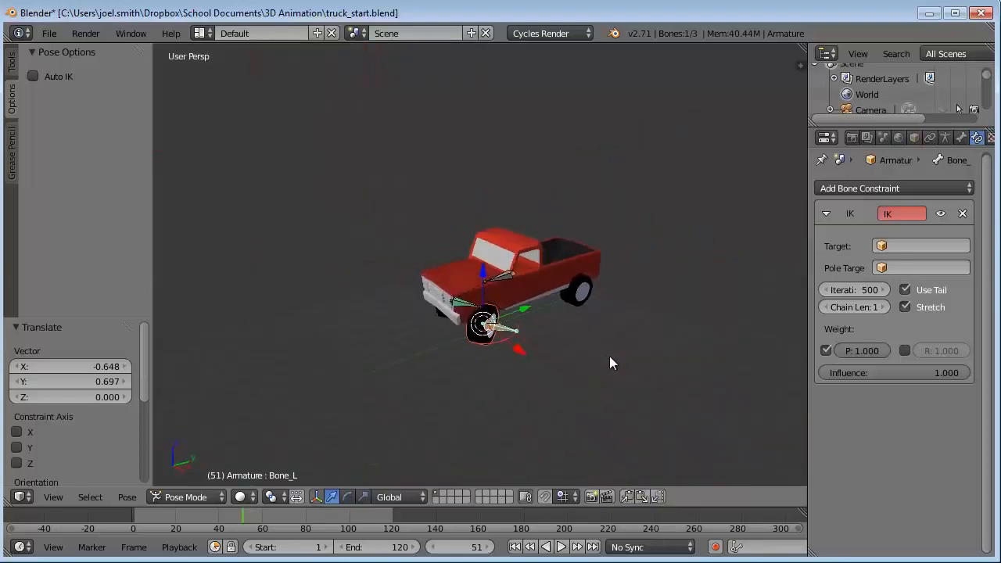
scroll(609, 356, up, 3)
key(g)
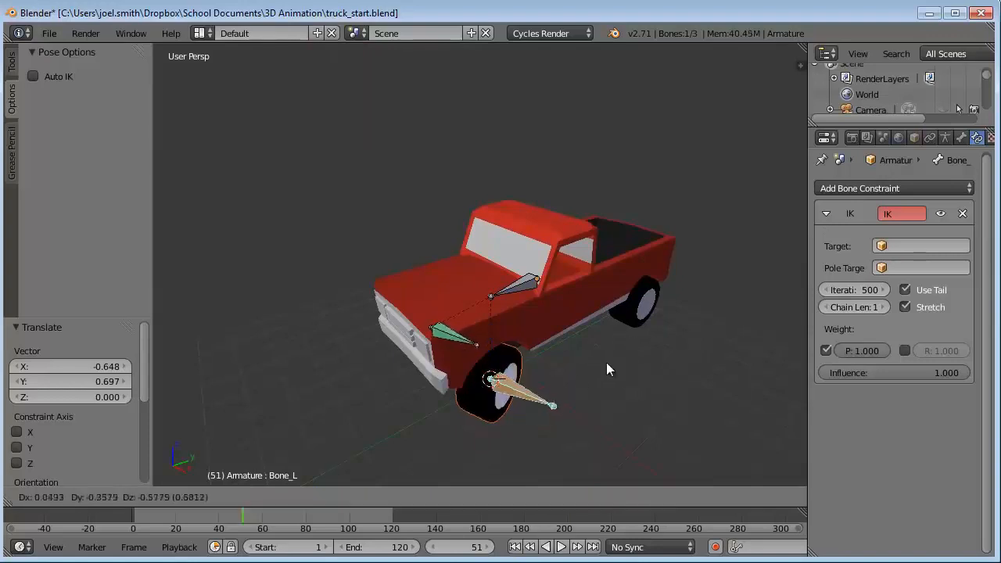
key(y)
key(z)
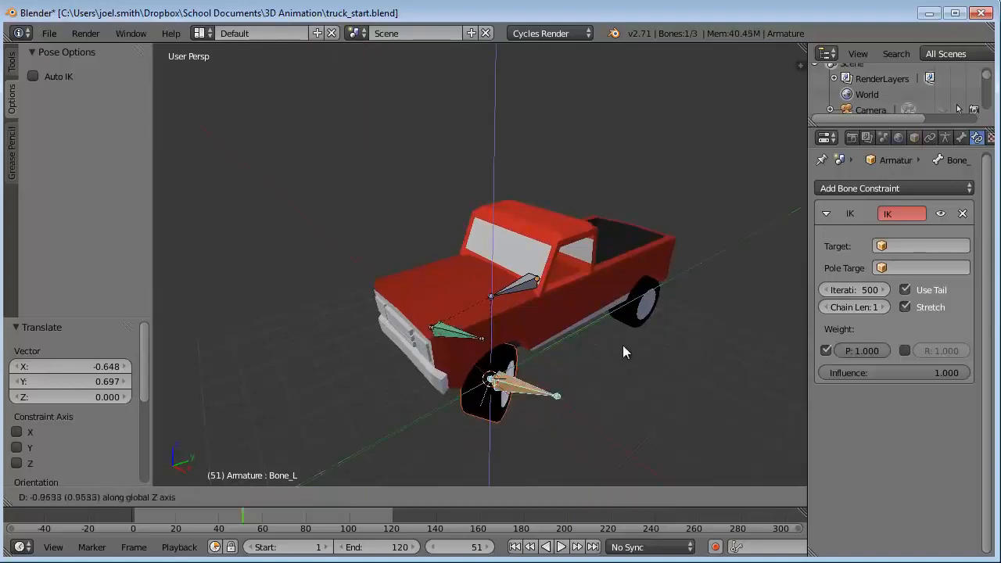
key(y)
click(619, 378)
middle_drag(619, 380, 648, 332)
key(g)
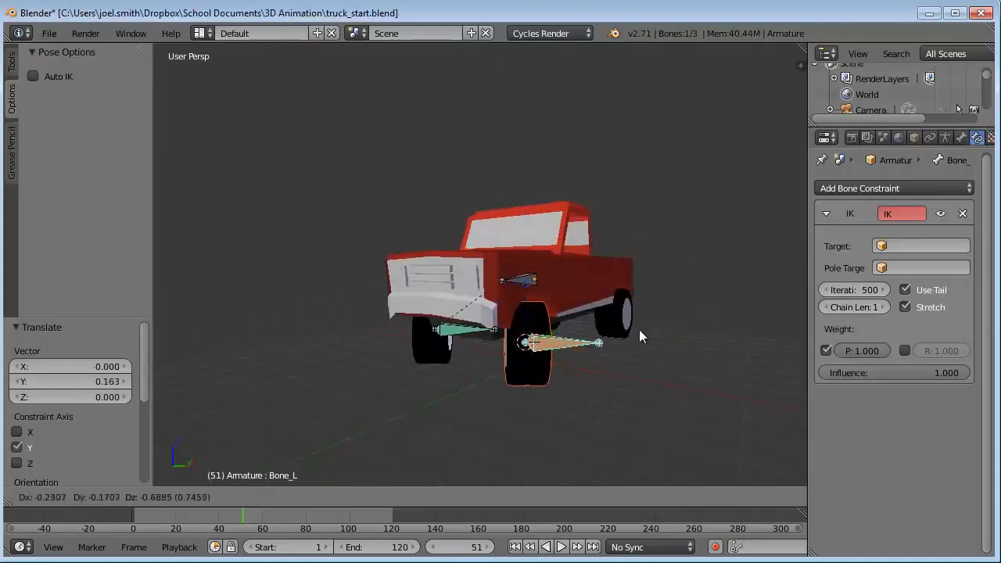